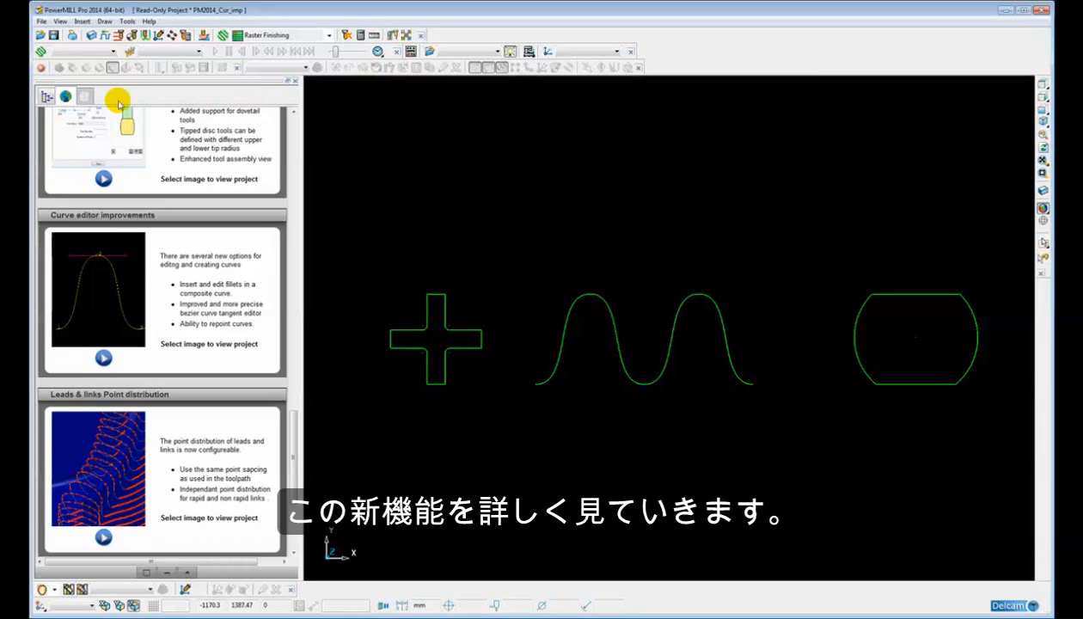
Step: Show the project explorer and open pattern 1 for editing in the Curve Editor
{"action": "left_click", "coordinate": [46, 96]}
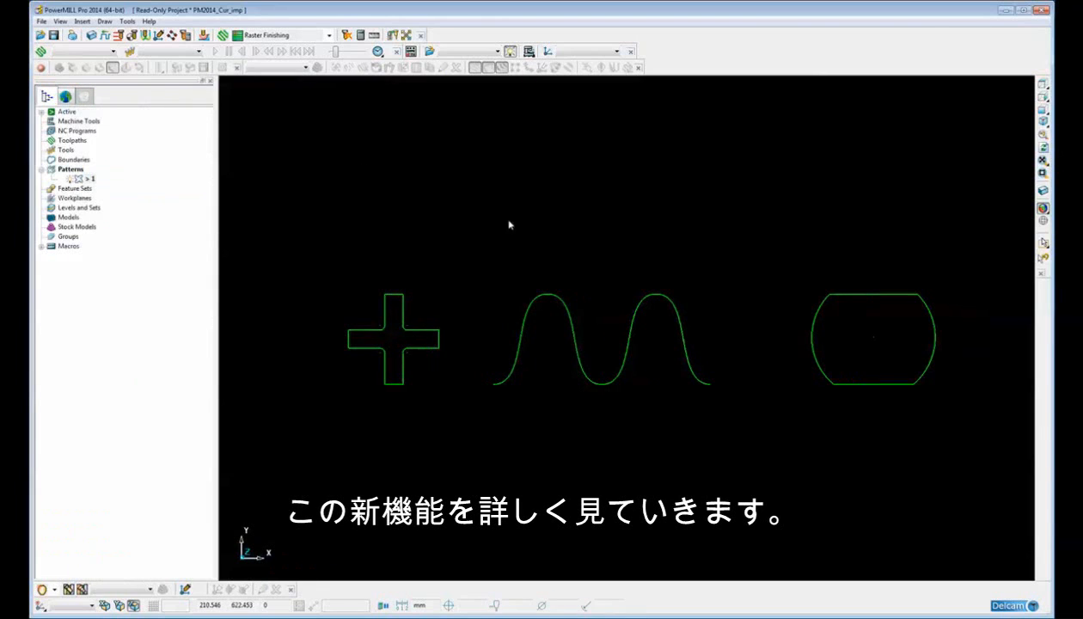
{"action": "middle_click_drag", "start_coordinate": [472, 316], "coordinate": [531, 307], "text": "shift"}
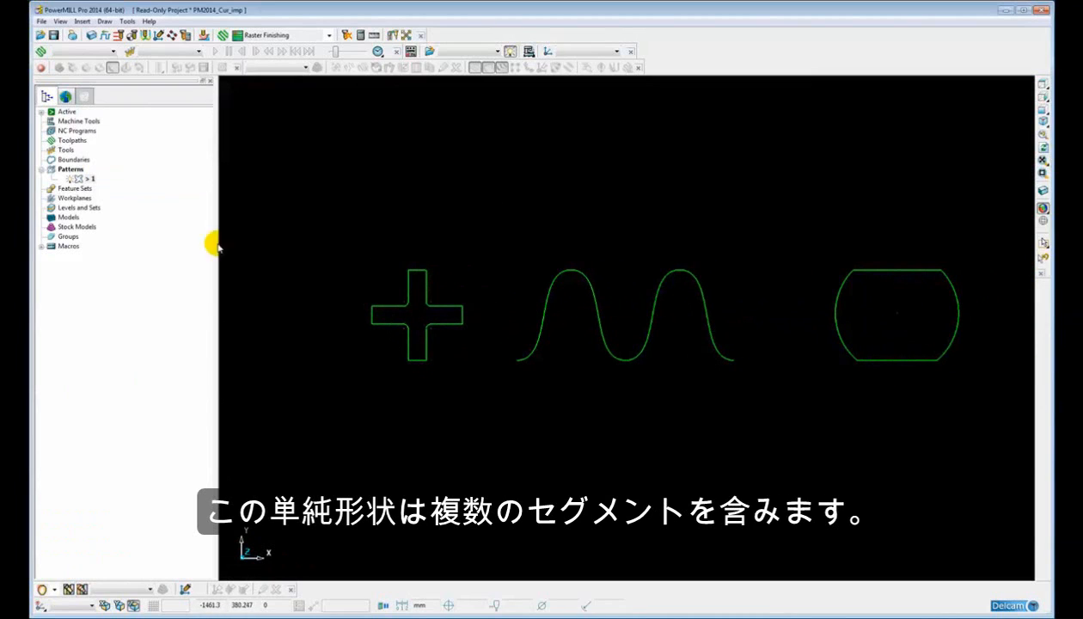
{"action": "right_click", "coordinate": [84, 179]}
{"action": "left_click", "coordinate": [125, 207]}
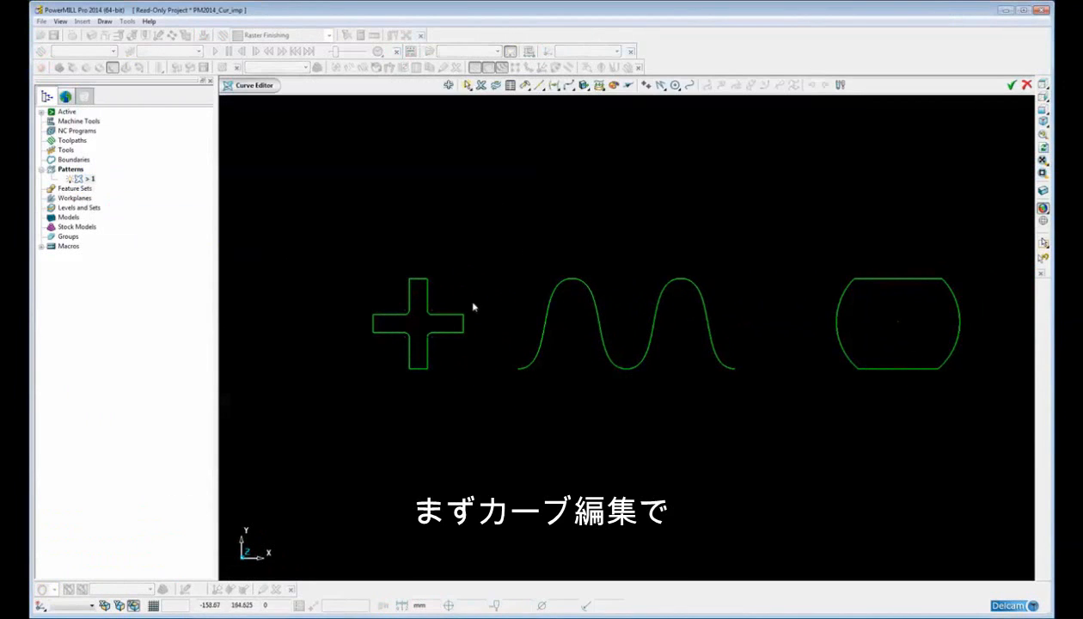
Step: Inspect the separate line and arc segments that make up the cross-shaped profile, one by one
{"action": "middle_click_drag", "start_coordinate": [453, 309], "coordinate": [664, 319], "text": "shift"}
{"action": "scroll", "coordinate": [649, 318], "scroll_direction": "up", "scroll_amount": 3}
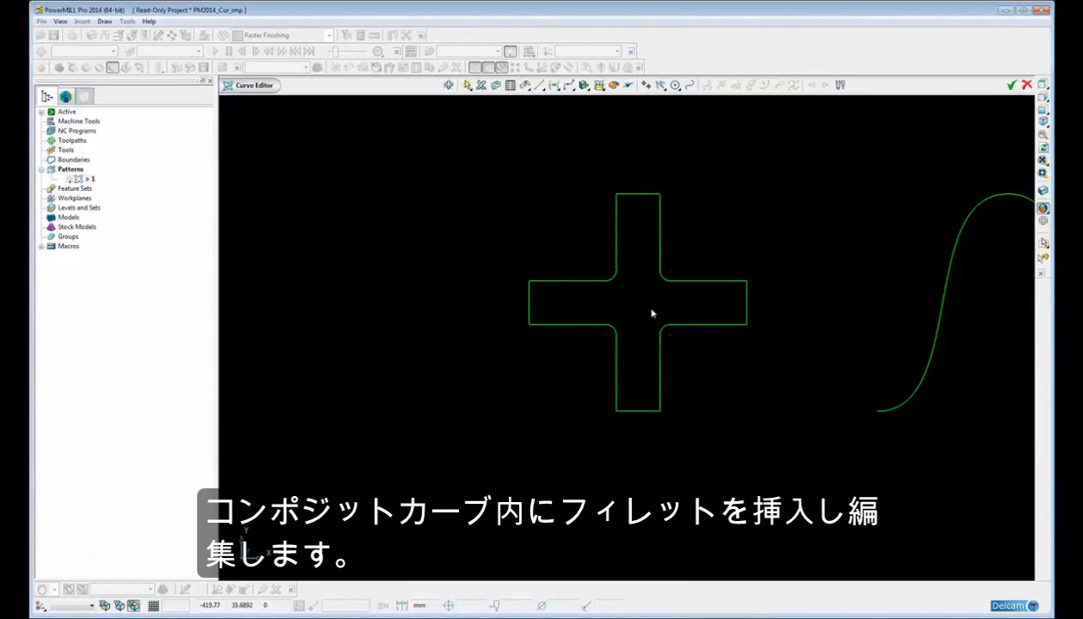
{"action": "scroll", "coordinate": [632, 337], "scroll_direction": "up", "scroll_amount": 3}
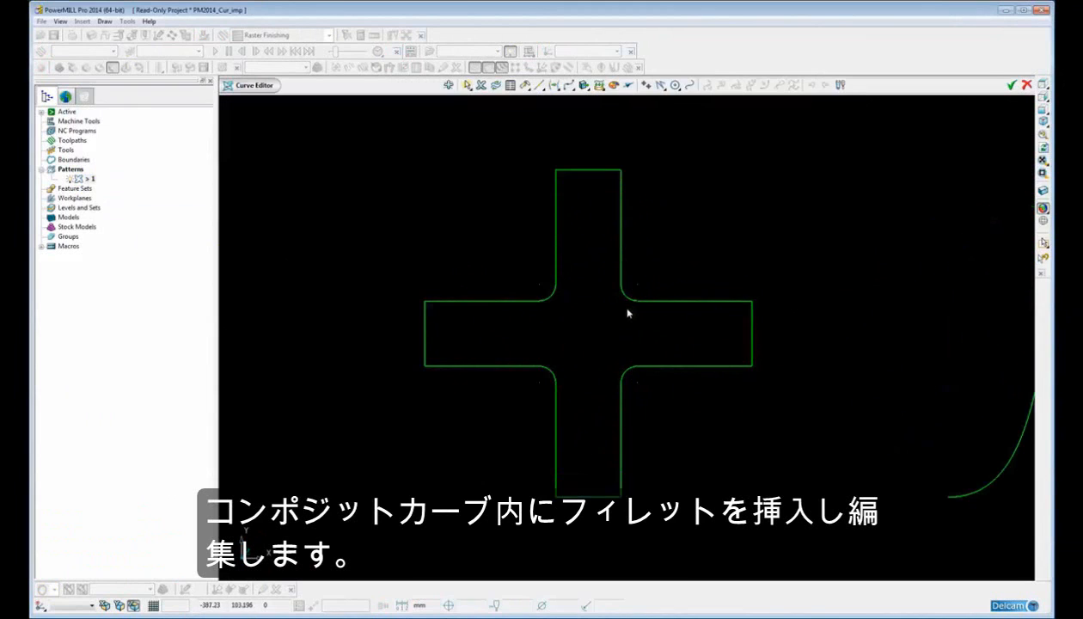
{"action": "middle_click_drag", "start_coordinate": [628, 252], "coordinate": [615, 269], "text": "shift"}
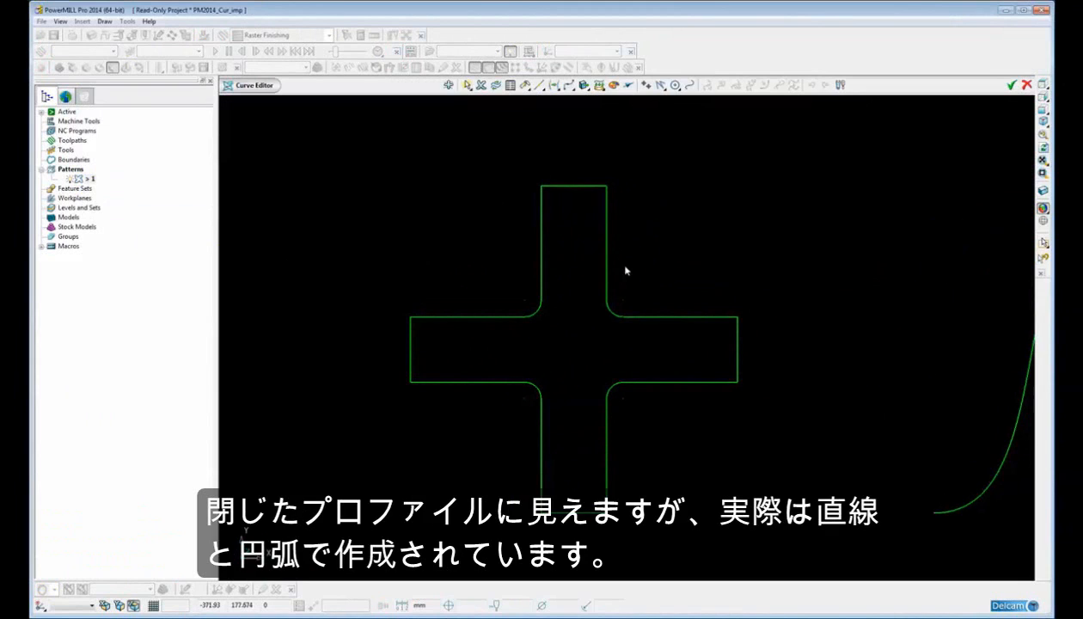
{"action": "left_click", "coordinate": [606, 254]}
{"action": "left_click", "coordinate": [669, 318]}
{"action": "left_click", "coordinate": [608, 448]}
{"action": "left_click", "coordinate": [612, 388]}
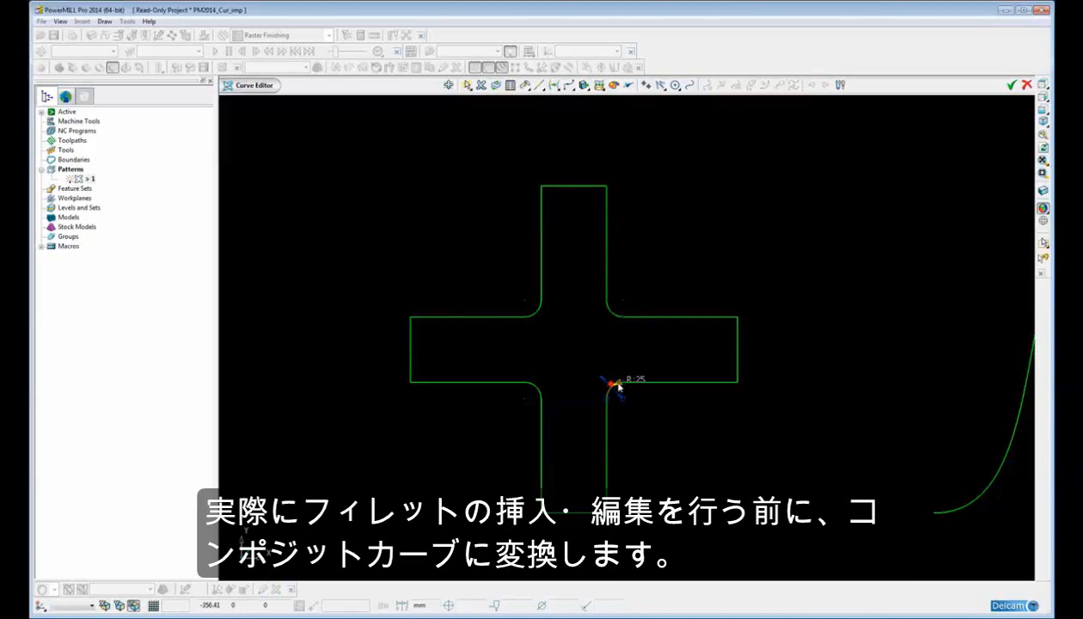
{"action": "left_click", "coordinate": [685, 382]}
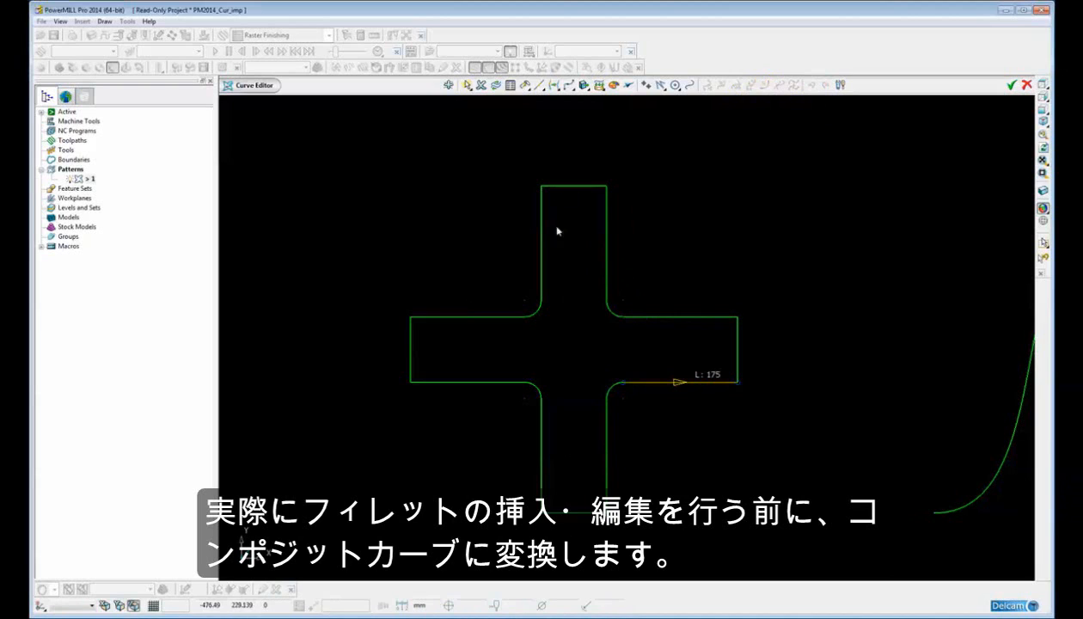
{"action": "left_click", "coordinate": [477, 196]}
Step: Select all segments of the cross-shaped profile and merge them into a single closed curve
{"action": "left_click_drag", "start_coordinate": [399, 162], "coordinate": [762, 498]}
{"action": "mouse_move", "coordinate": [554, 88]}
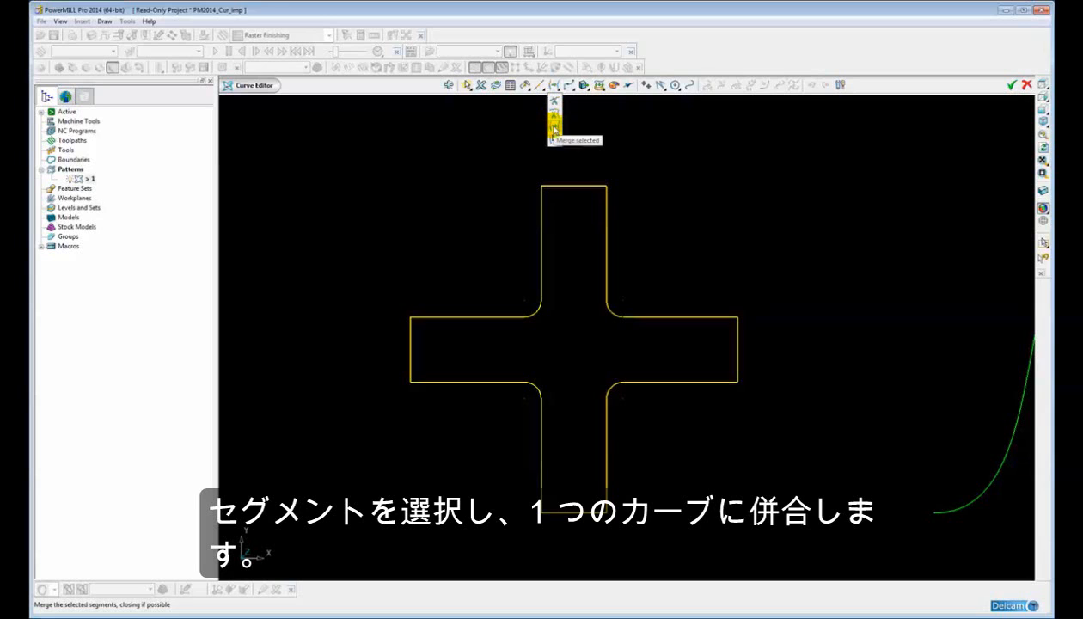
{"action": "left_click", "coordinate": [554, 129]}
{"action": "left_click", "coordinate": [599, 159]}
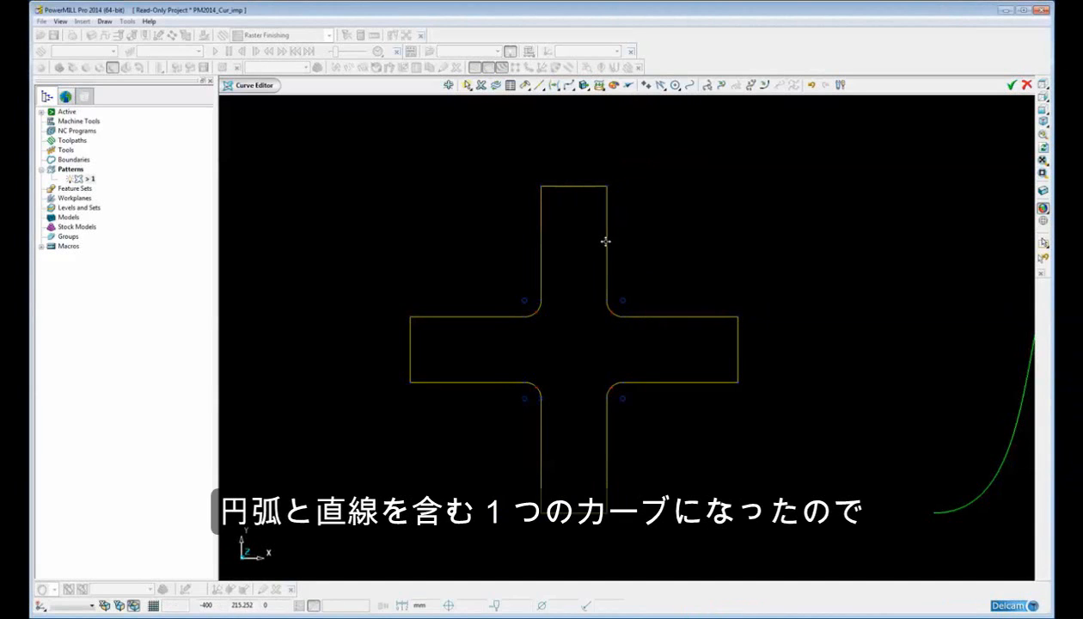
Step: Select the merged cross curve and start Insert and edit fillets on it
{"action": "right_click", "coordinate": [606, 242]}
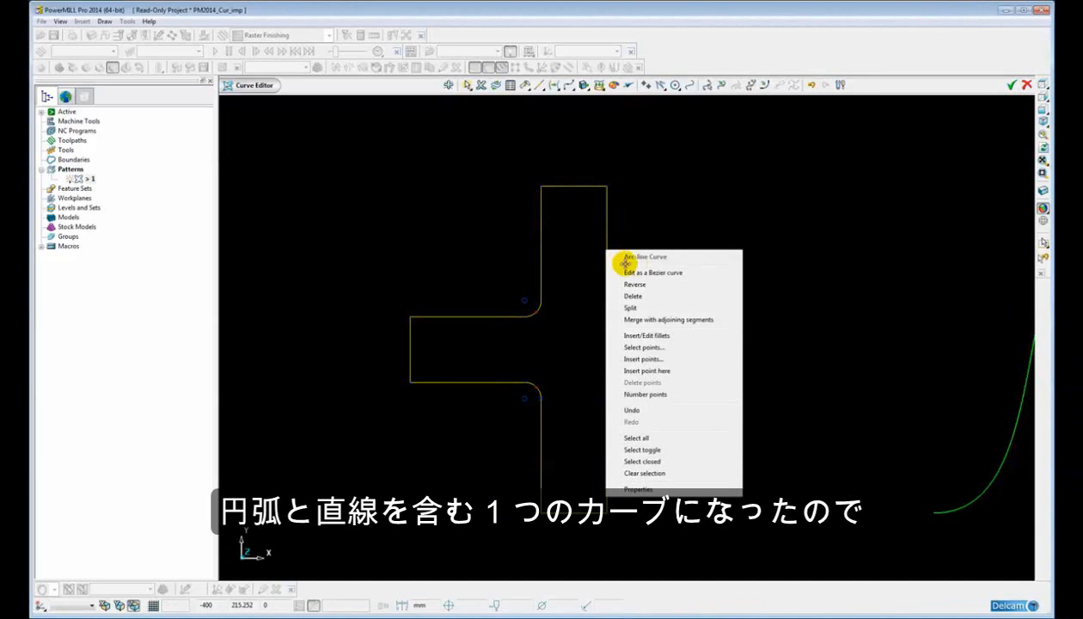
{"action": "left_click", "coordinate": [681, 202]}
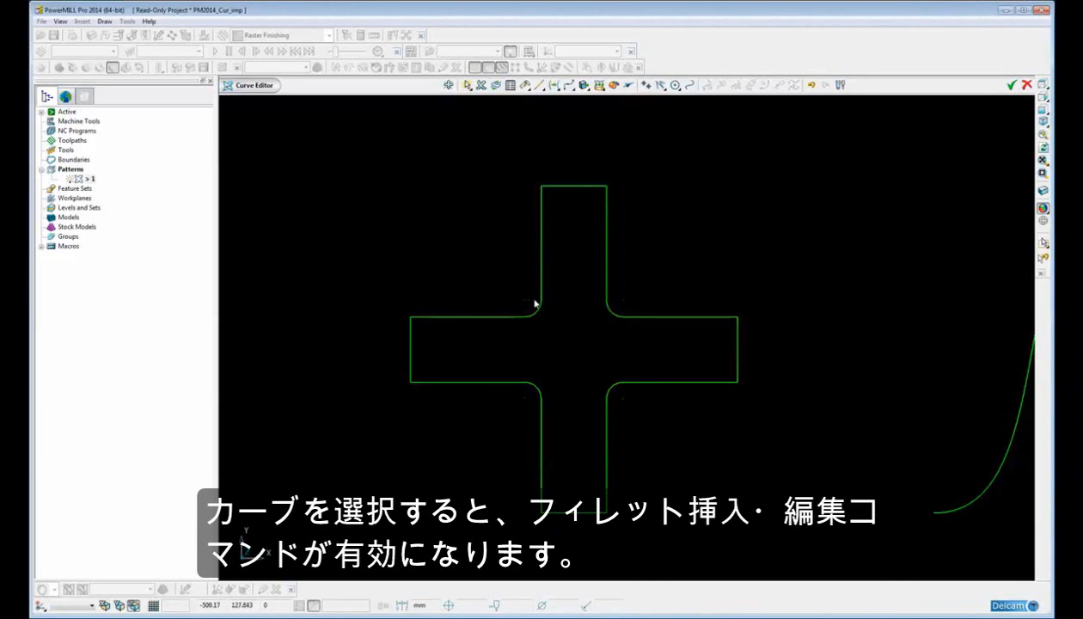
{"action": "left_click", "coordinate": [606, 254]}
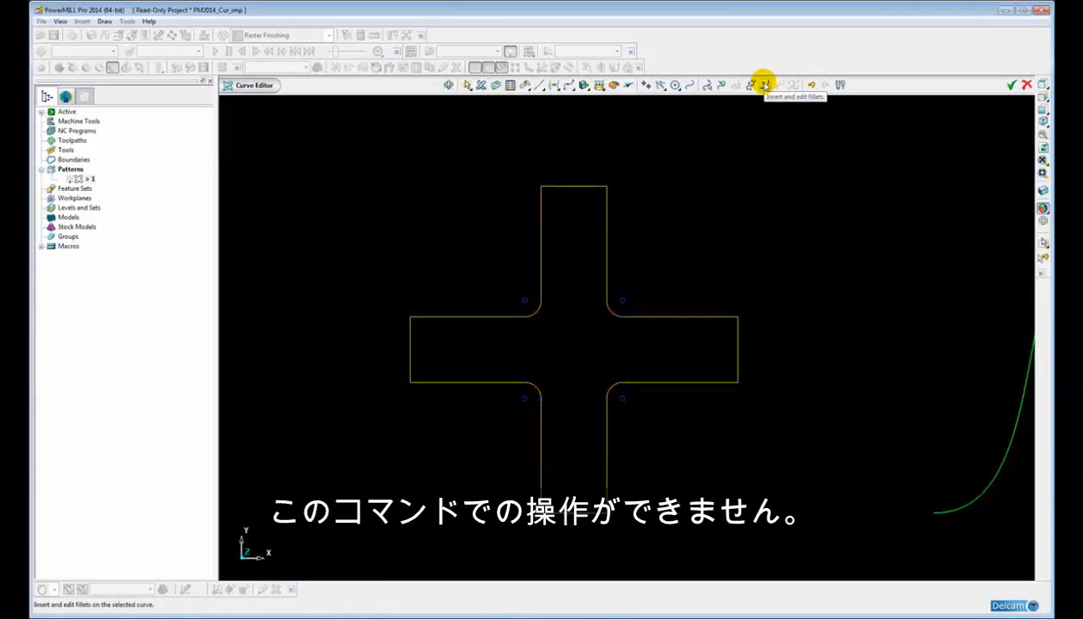
{"action": "left_click", "coordinate": [765, 83]}
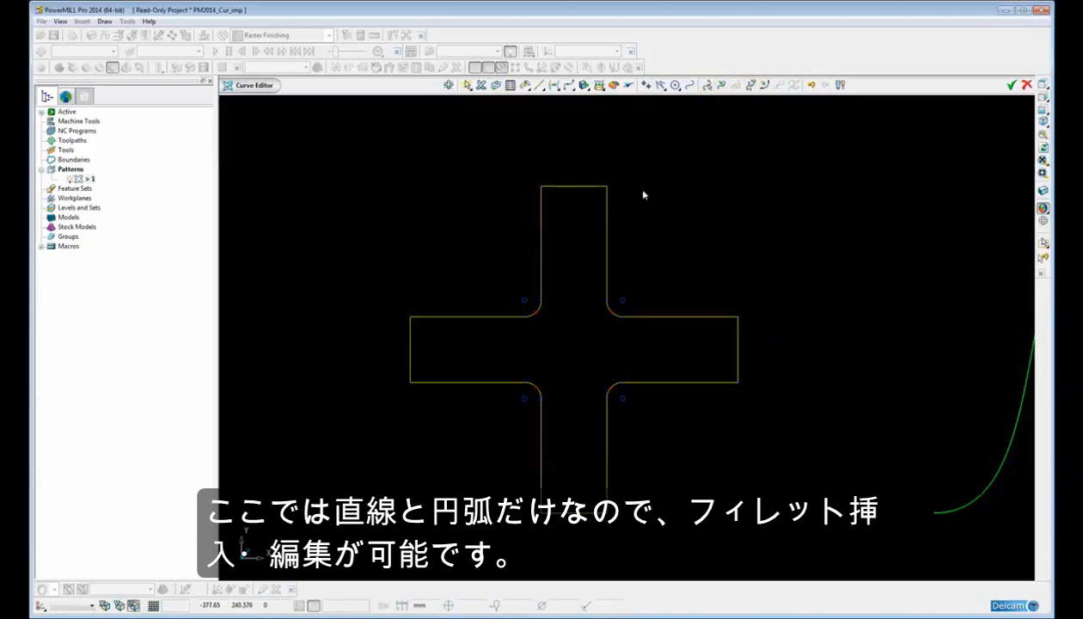
{"action": "left_click", "coordinate": [765, 85]}
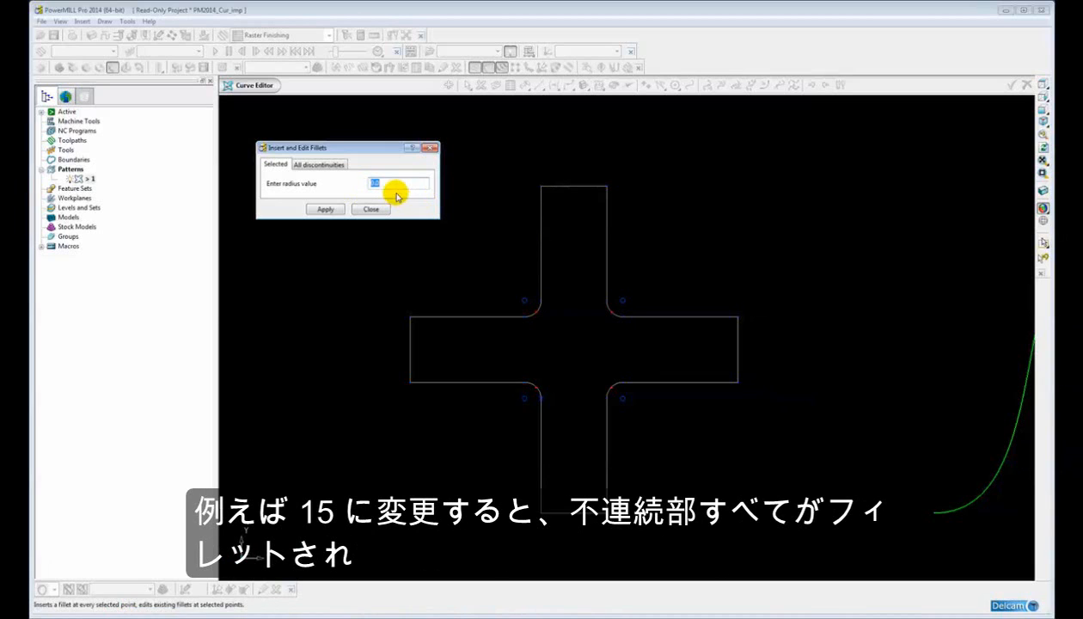
Step: Set the fillet radius to 15 and examine the preview on the cross's sharp corners and existing fillets
{"action": "left_click_drag", "start_coordinate": [387, 183], "coordinate": [367, 184]}
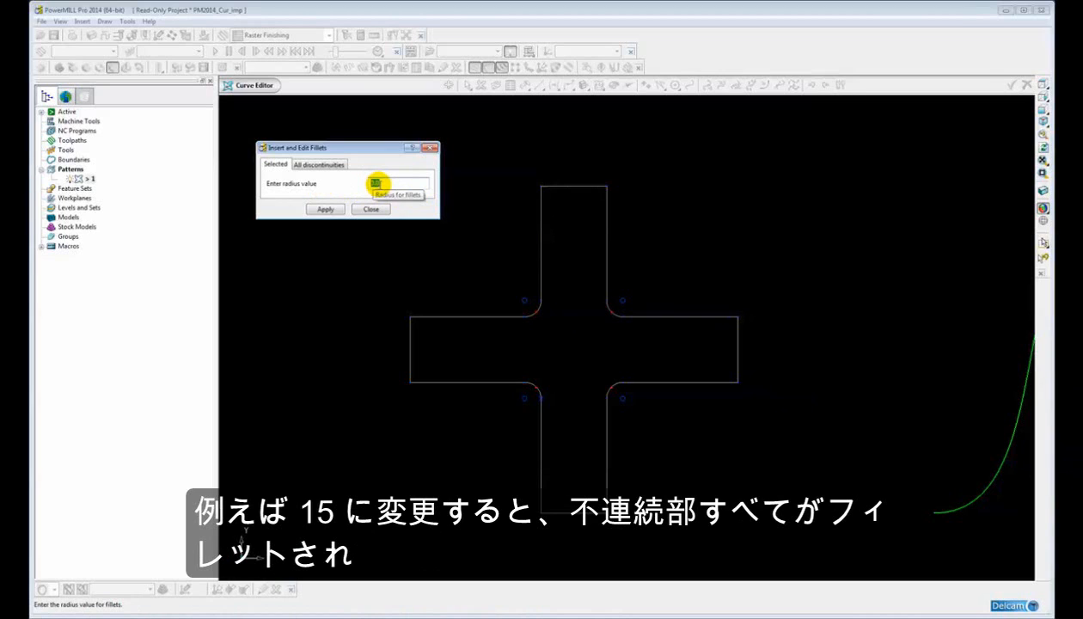
{"action": "type", "text": "15"}
{"action": "key", "text": "Return"}
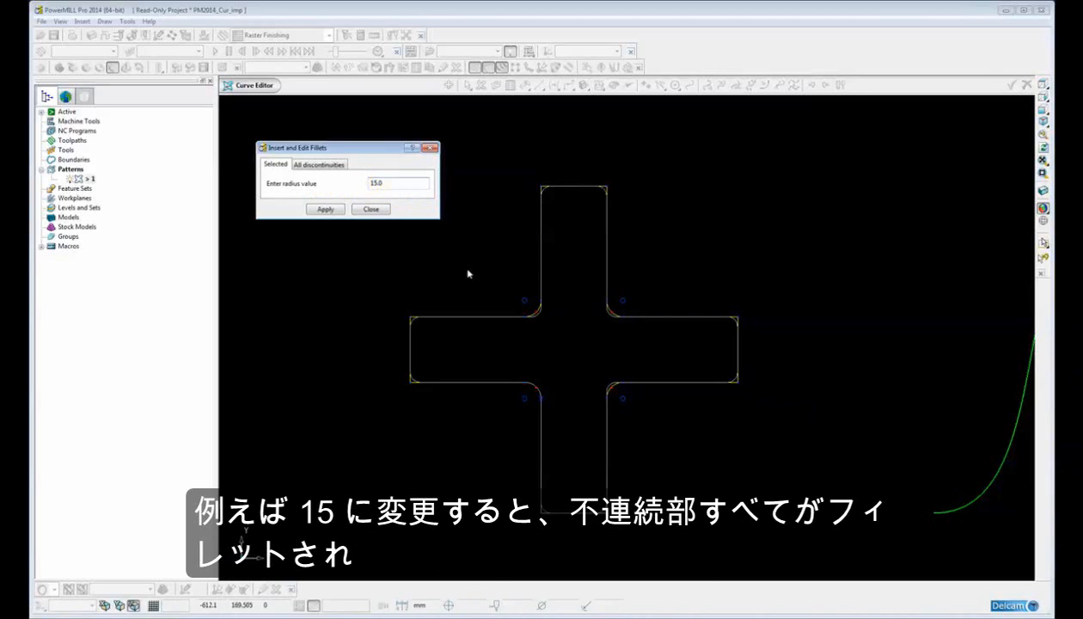
{"action": "scroll", "coordinate": [494, 320], "scroll_direction": "up", "scroll_amount": 3}
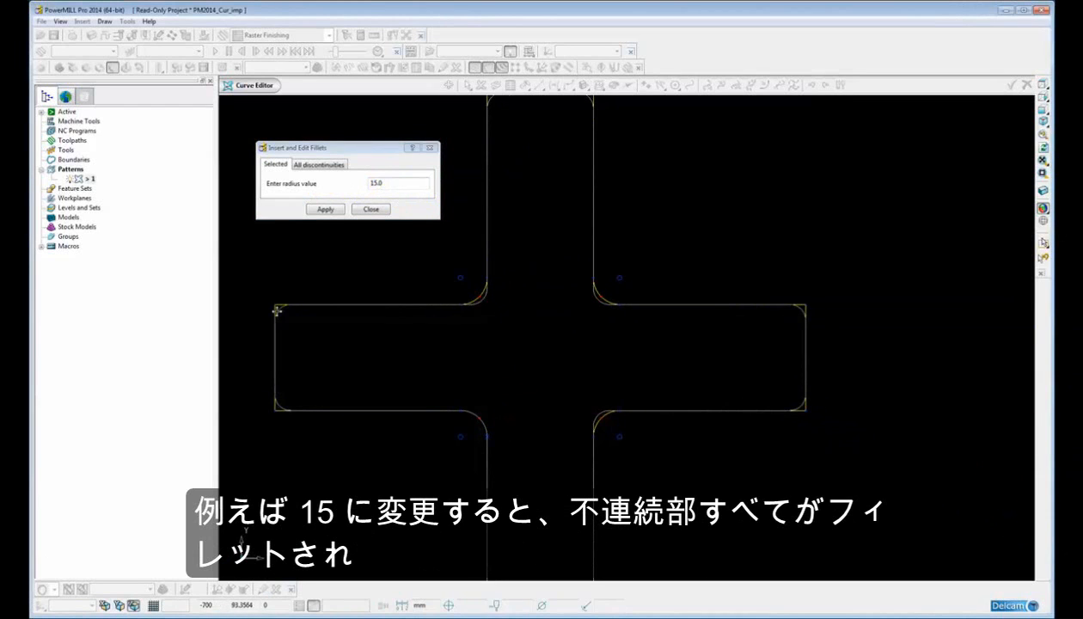
{"action": "scroll", "coordinate": [619, 358], "scroll_direction": "up", "scroll_amount": 4}
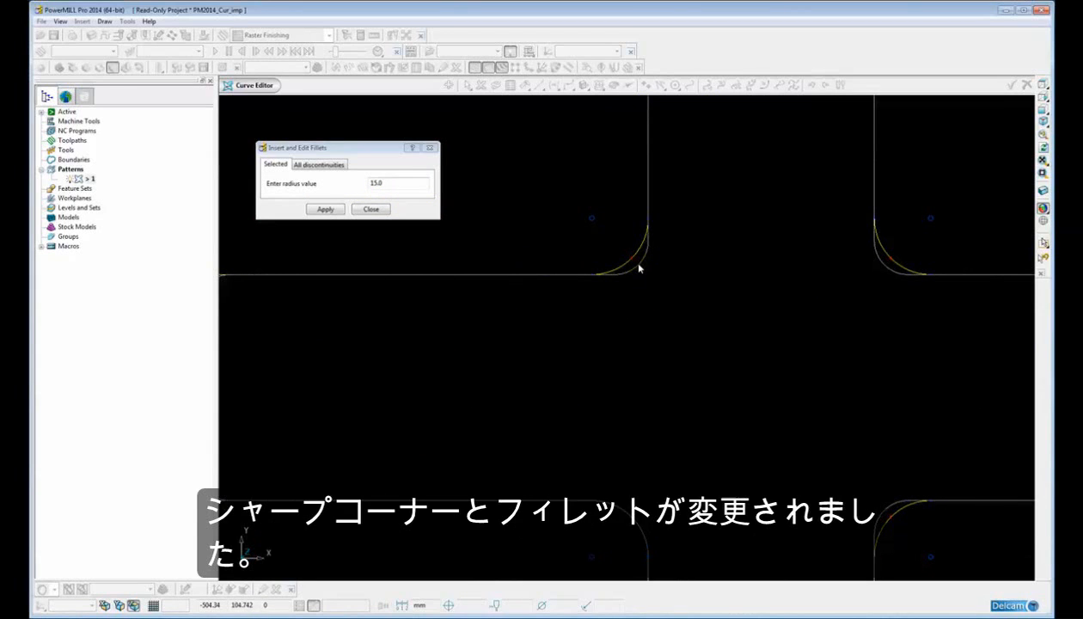
{"action": "scroll", "coordinate": [643, 263], "scroll_direction": "down", "scroll_amount": 5}
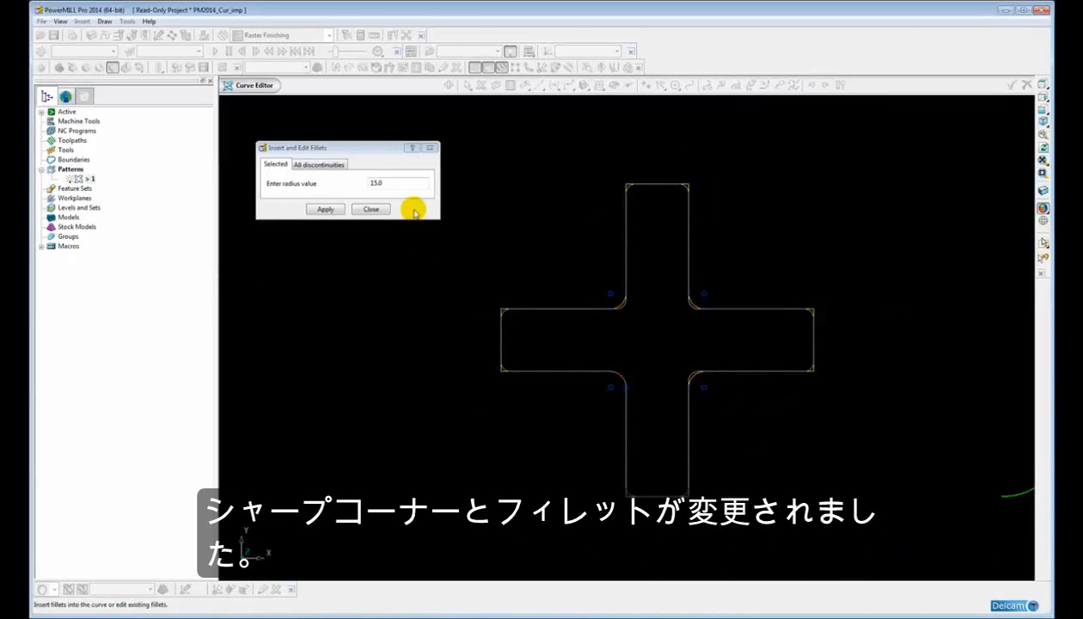
{"action": "scroll", "coordinate": [537, 302], "scroll_direction": "up", "scroll_amount": 3}
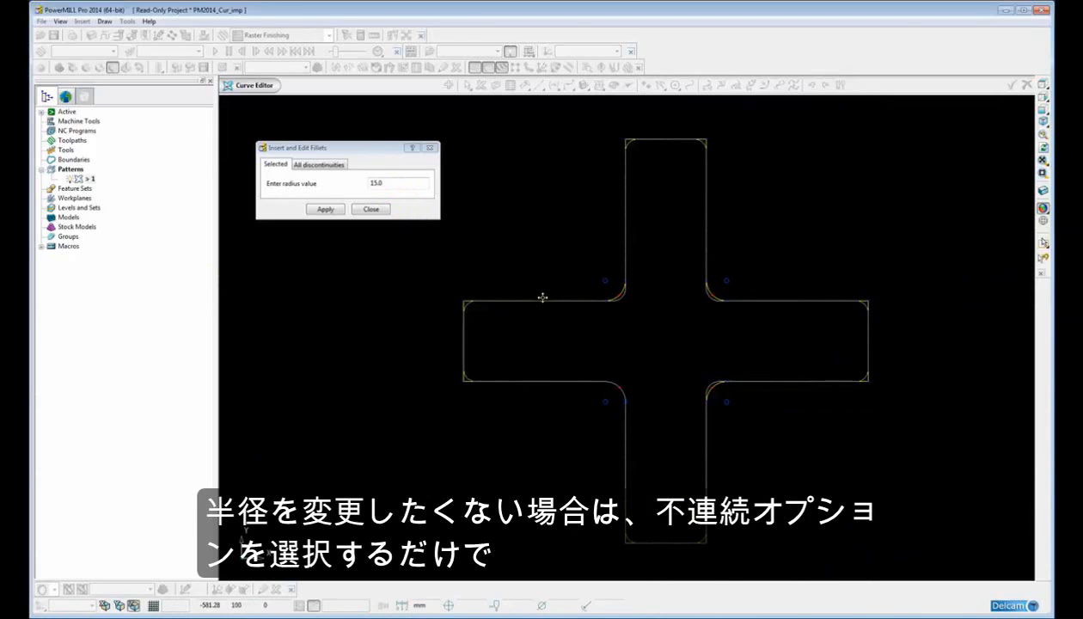
{"action": "middle_click_drag", "start_coordinate": [592, 313], "coordinate": [589, 314], "text": "shift"}
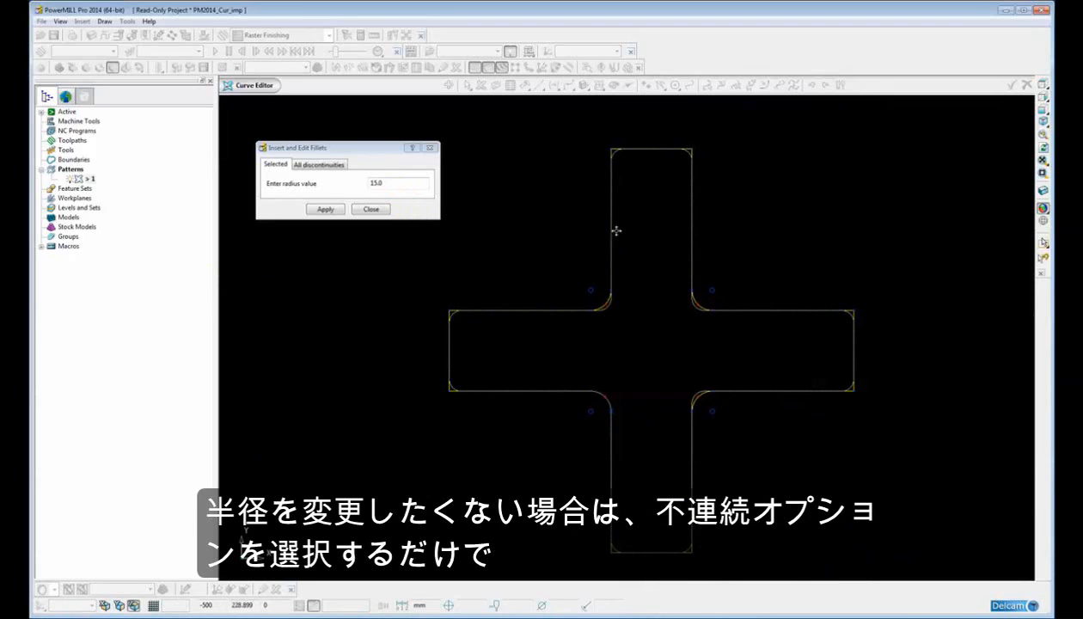
Step: Target all discontinuities of the cross curve for filleting and set the radius to 30
{"action": "left_click", "coordinate": [313, 165]}
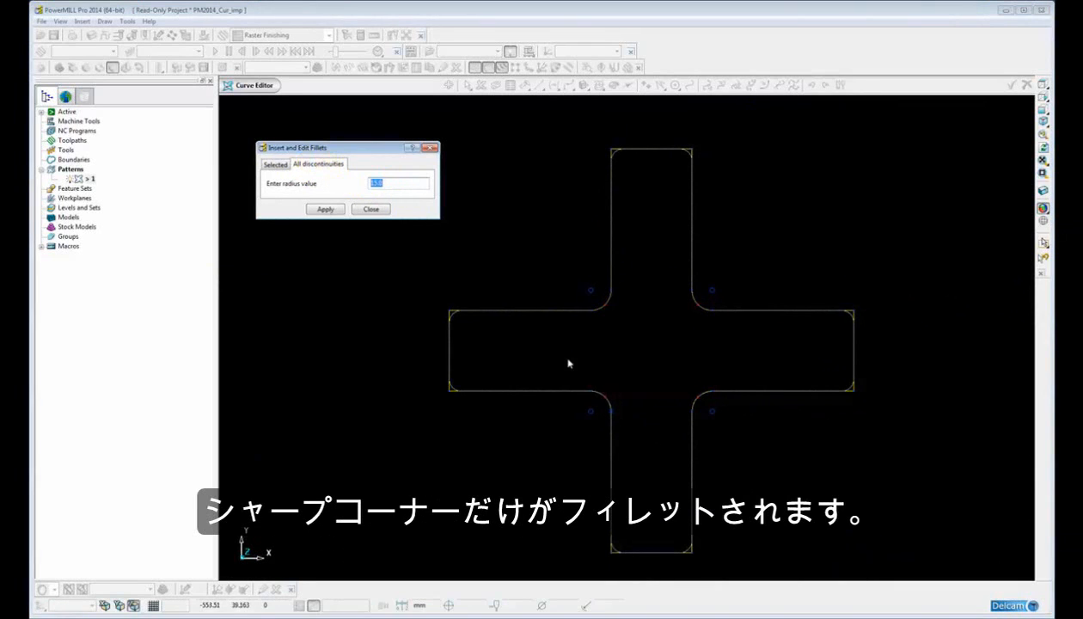
{"action": "scroll", "coordinate": [559, 359], "scroll_direction": "up", "scroll_amount": 3}
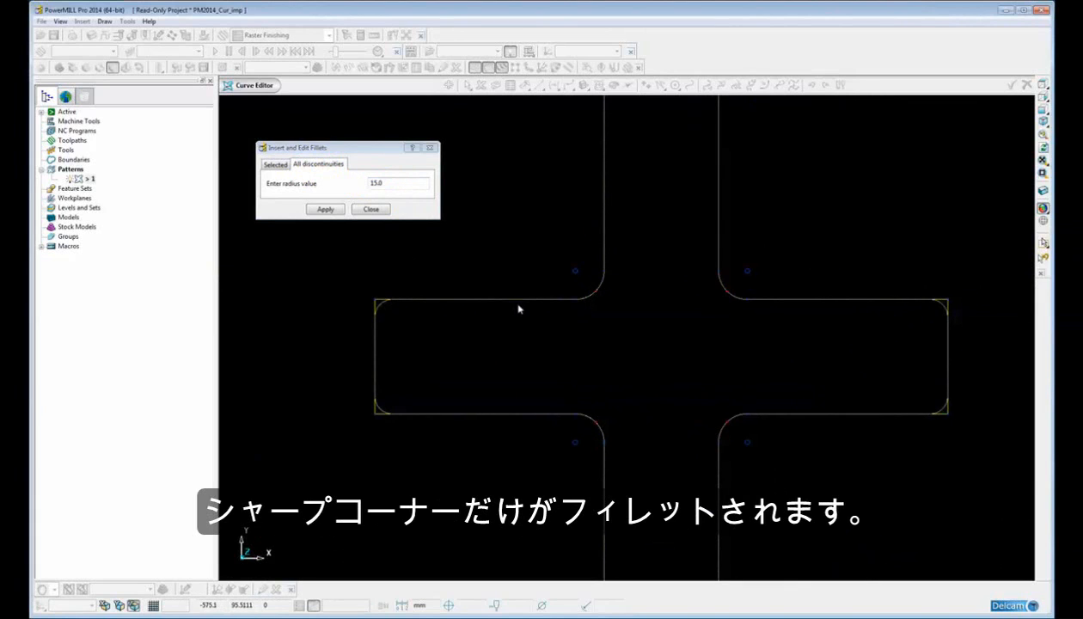
{"action": "middle_click_drag", "start_coordinate": [522, 322], "coordinate": [576, 318], "text": "shift"}
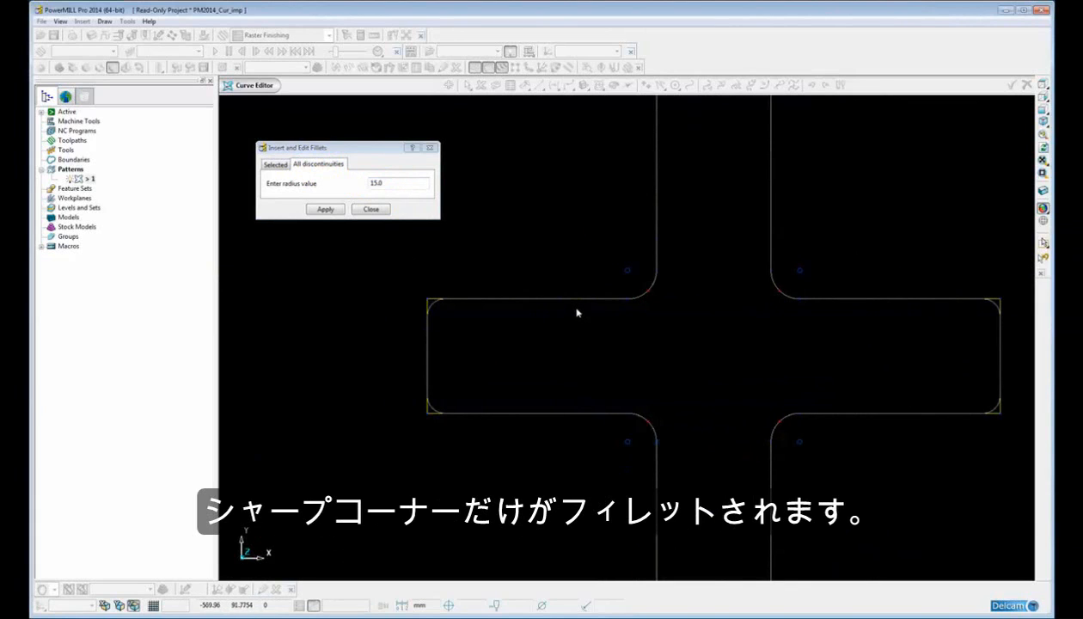
{"action": "double_click", "coordinate": [385, 182]}
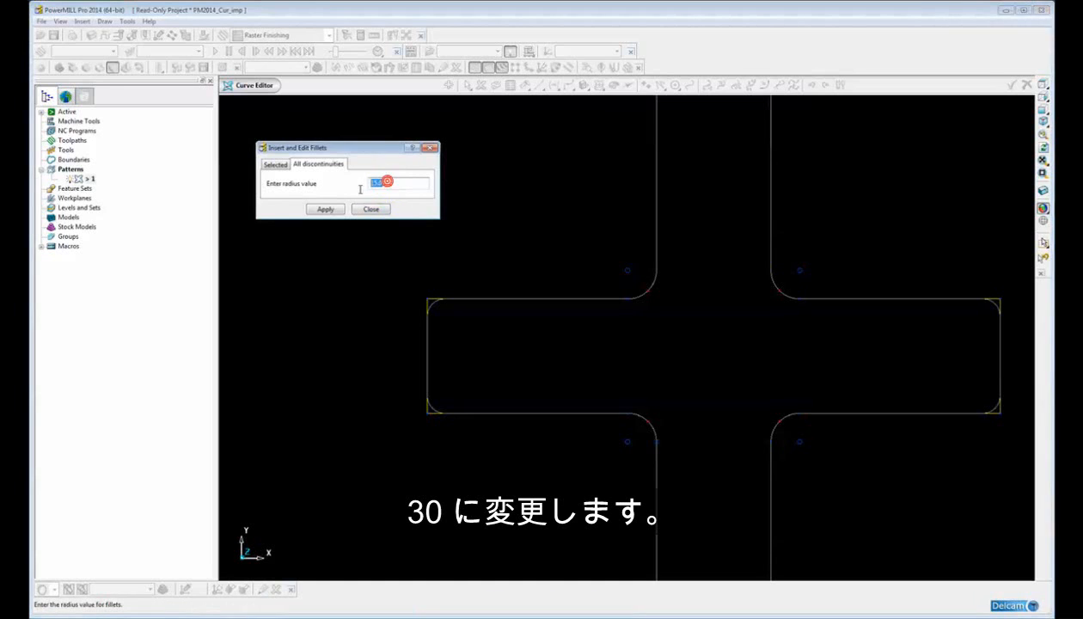
{"action": "type", "text": "30"}
{"action": "key", "text": "Return"}
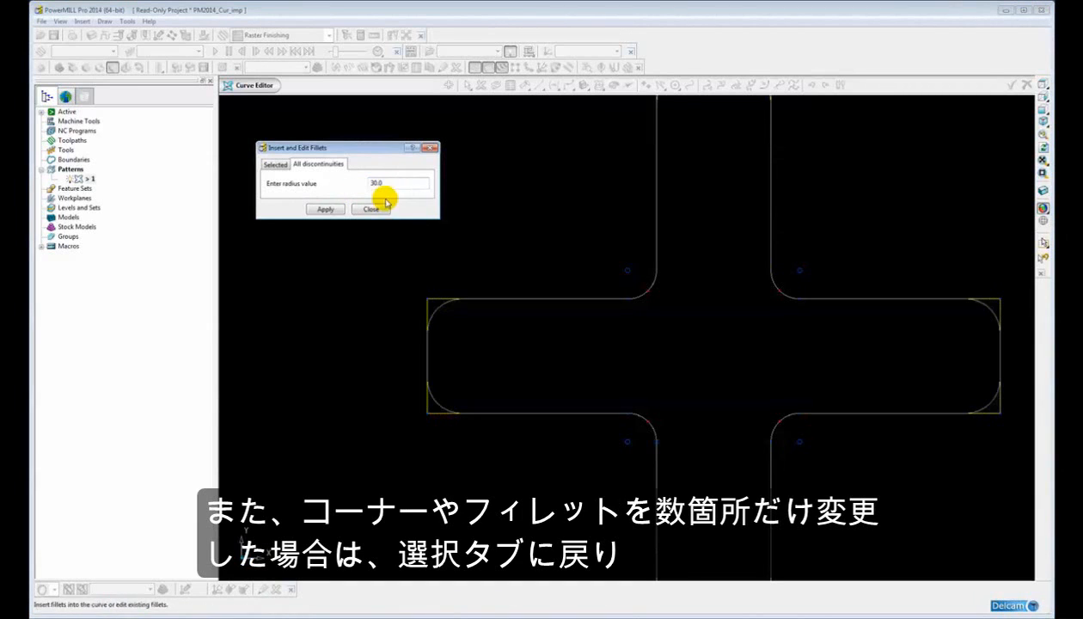
{"action": "mouse_move", "coordinate": [539, 297]}
{"action": "middle_mouse_down", "text": "ctrl"}
{"action": "mouse_move", "coordinate": [541, 327]}
{"action": "mouse_move", "coordinate": [549, 319]}
{"action": "mouse_move", "coordinate": [534, 310]}
{"action": "mouse_move", "coordinate": [542, 318]}
{"action": "middle_mouse_up", "text": "ctrl"}
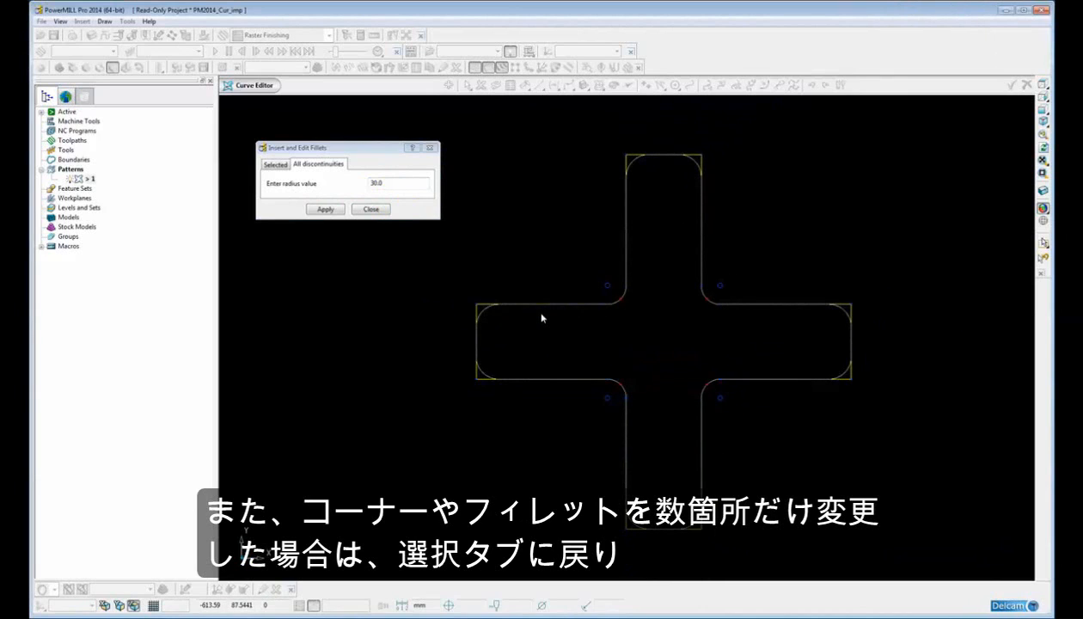
Step: Switch to filleting selected points and pick the left arm's upper outer corner, then the inner fillet beside it
{"action": "left_click", "coordinate": [276, 164]}
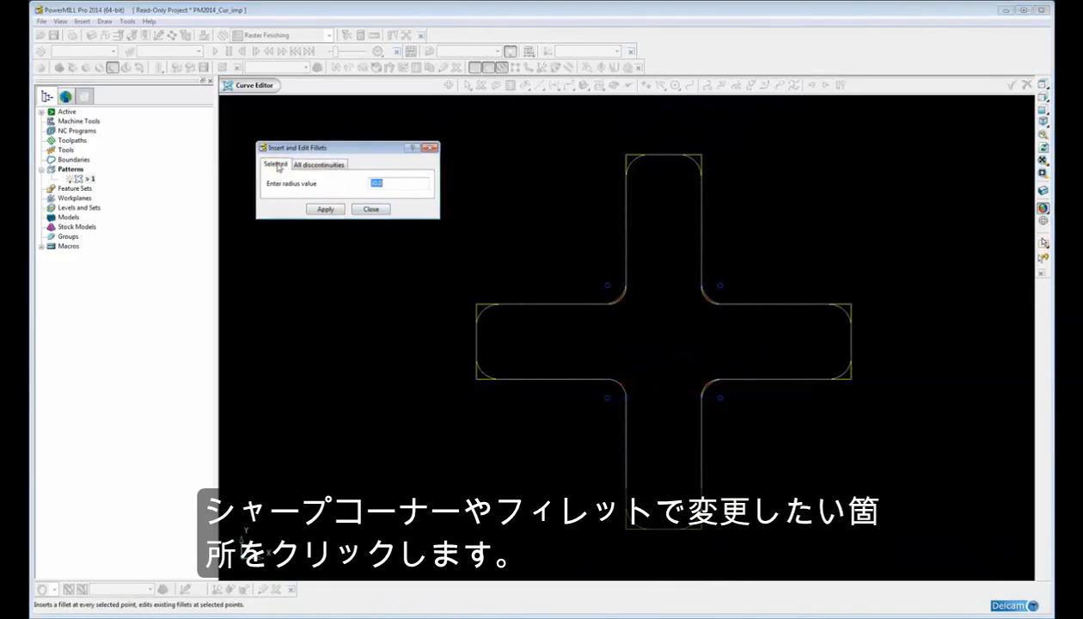
{"action": "left_click", "coordinate": [480, 305]}
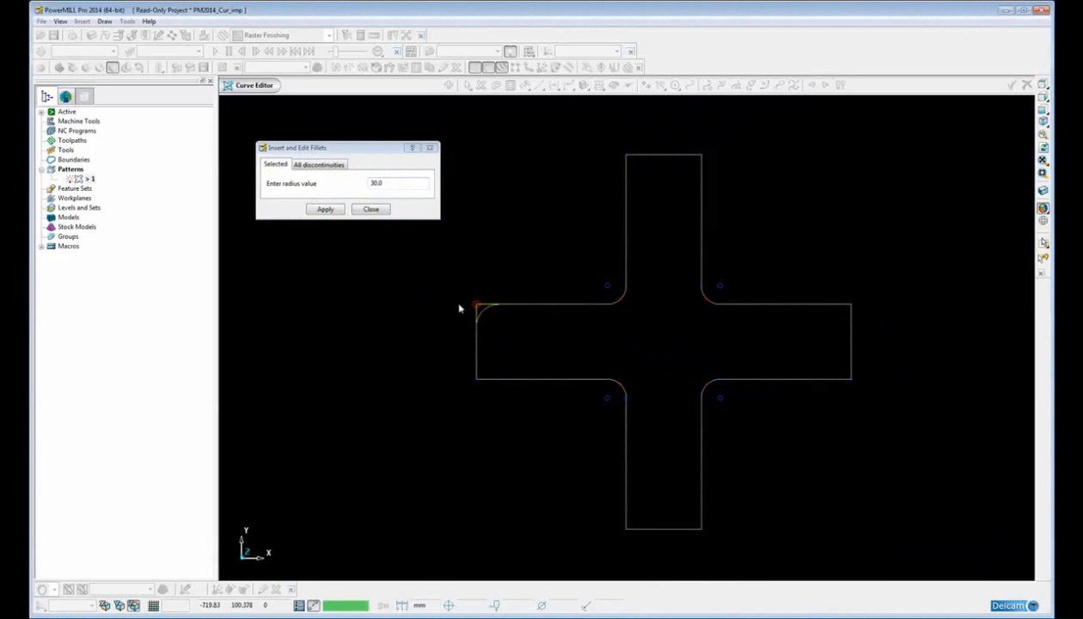
{"action": "left_click", "coordinate": [611, 286]}
Step: Set the fillet radius of the selected inner fillet on the cross to 6
{"action": "left_click", "coordinate": [390, 184]}
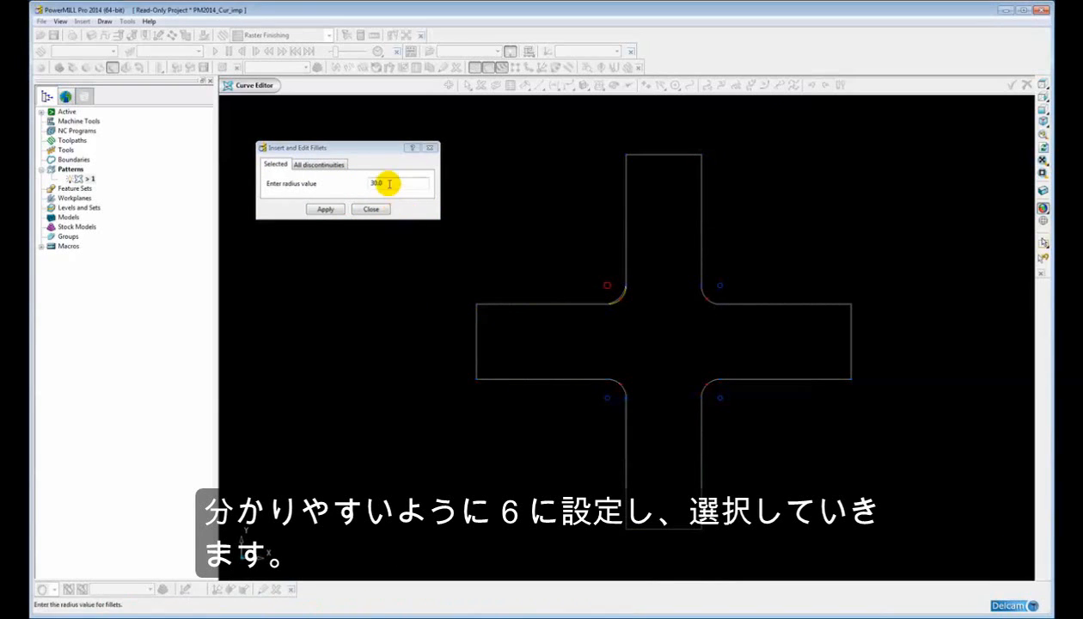
{"action": "double_click", "coordinate": [383, 186]}
{"action": "type", "text": "6"}
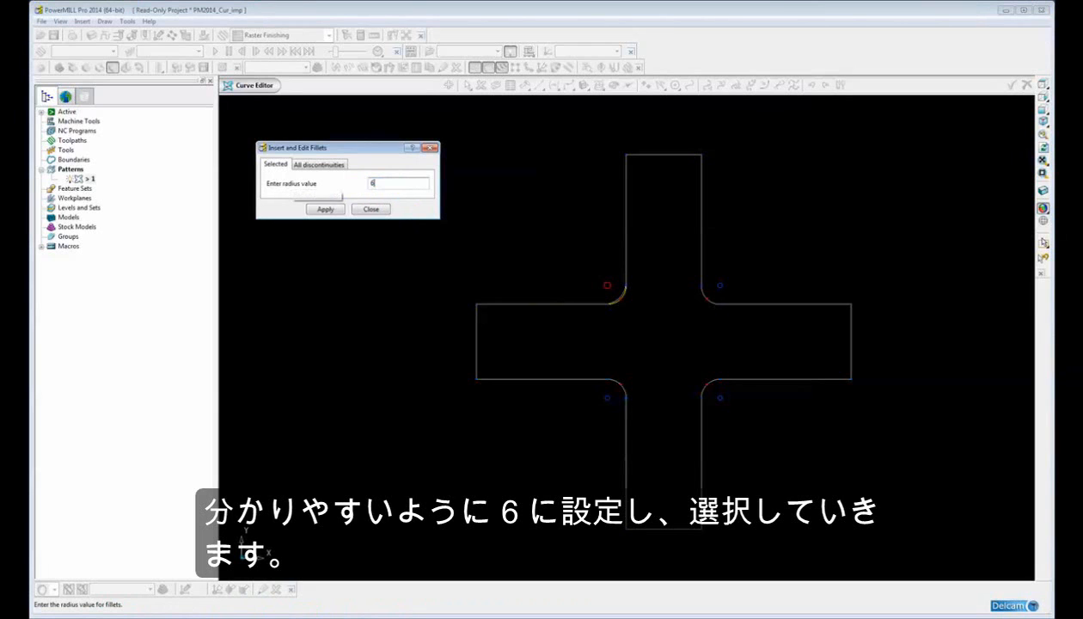
{"action": "left_click", "coordinate": [370, 194]}
{"action": "scroll", "coordinate": [483, 339], "scroll_direction": "up", "scroll_amount": 3}
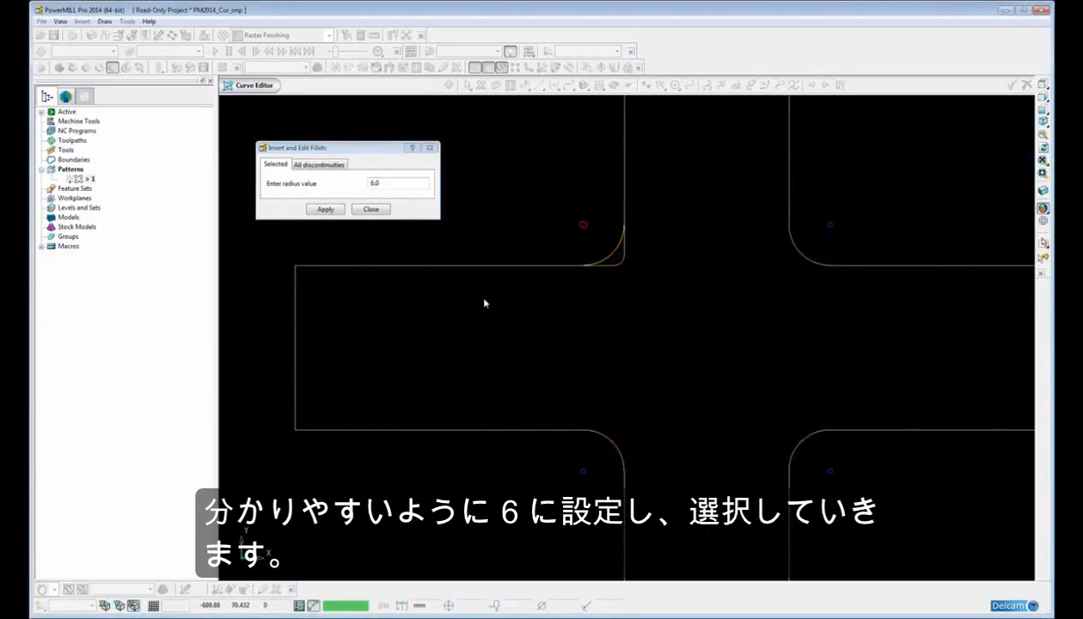
{"action": "middle_click_drag", "start_coordinate": [484, 302], "coordinate": [599, 342], "text": "shift"}
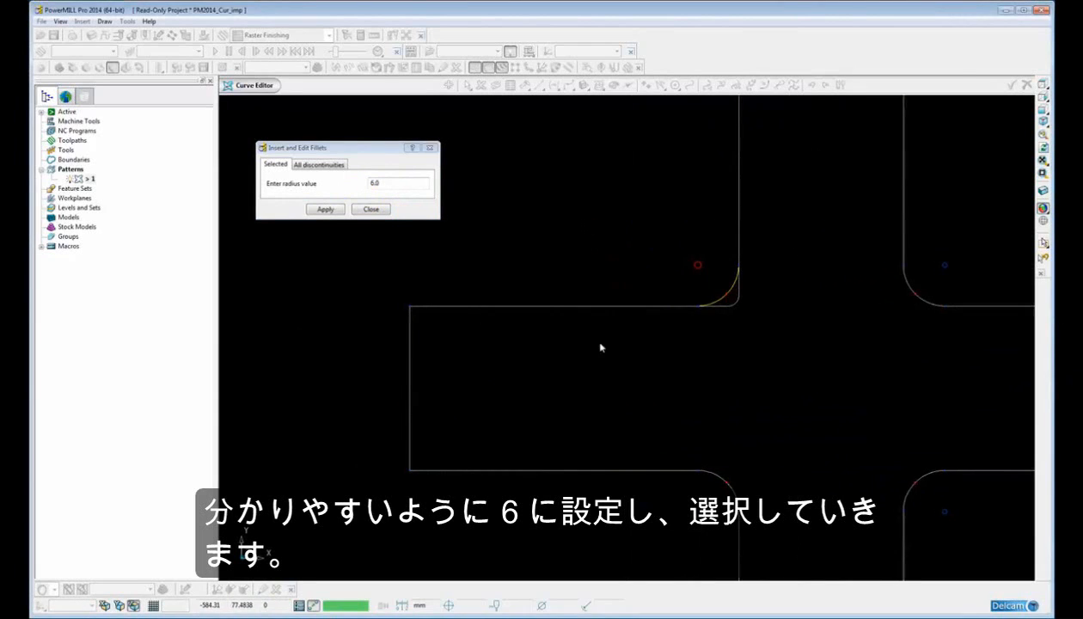
Step: Select the left arm's two outer corners together with all four inner fillets of the cross for the 6 radius
{"action": "left_click", "coordinate": [414, 306]}
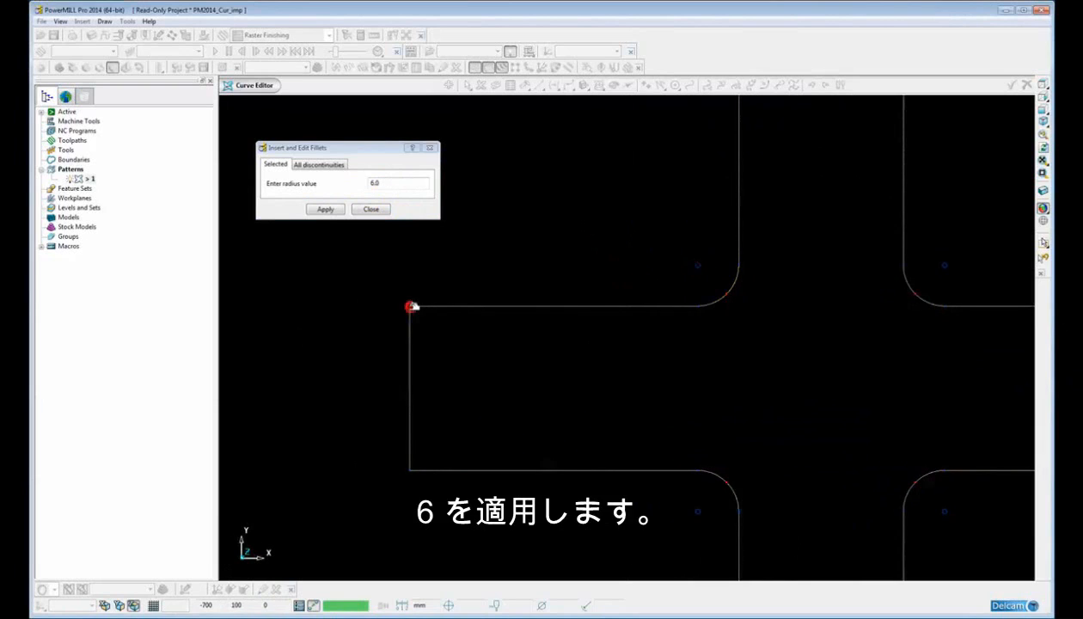
{"action": "left_click", "coordinate": [412, 468]}
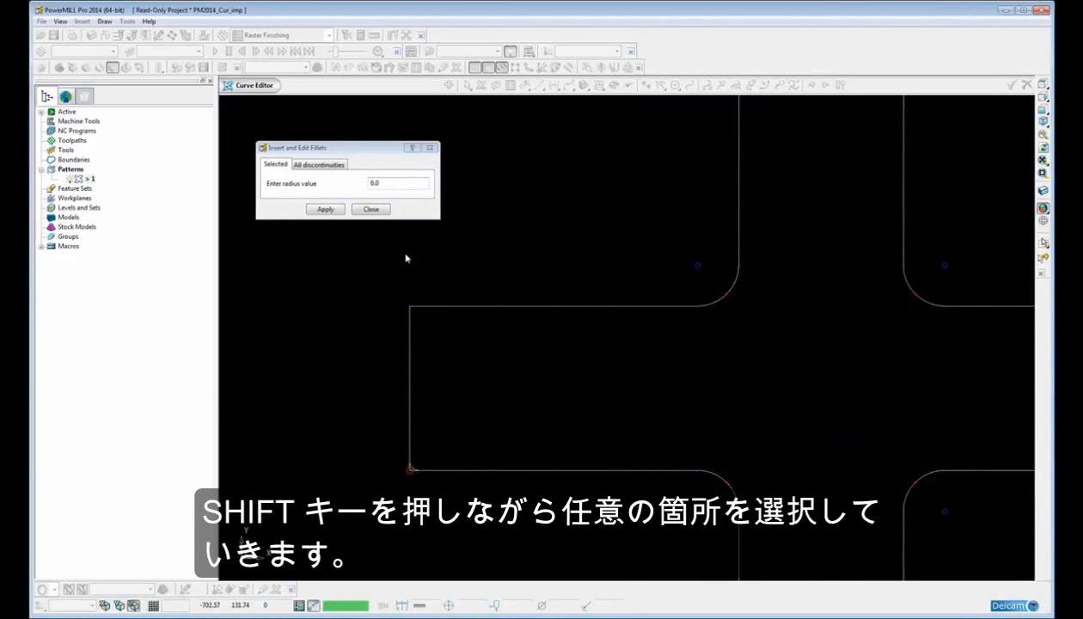
{"action": "left_click", "coordinate": [412, 306], "text": "shift"}
{"action": "left_click", "coordinate": [699, 265], "text": "shift"}
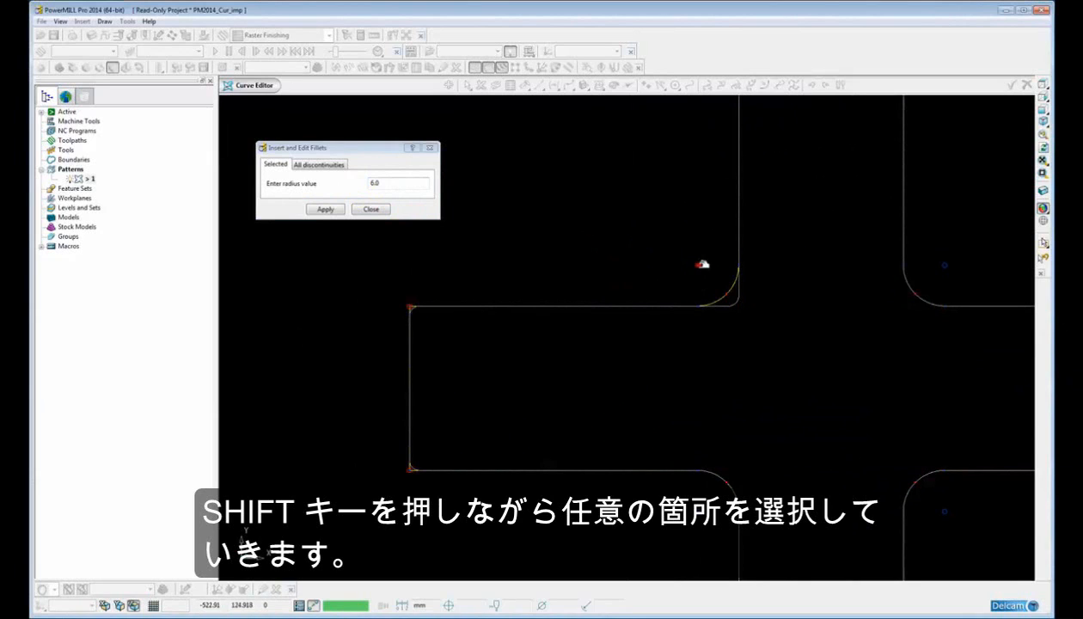
{"action": "left_click", "coordinate": [945, 265], "text": "shift"}
{"action": "left_click", "coordinate": [948, 513], "text": "shift"}
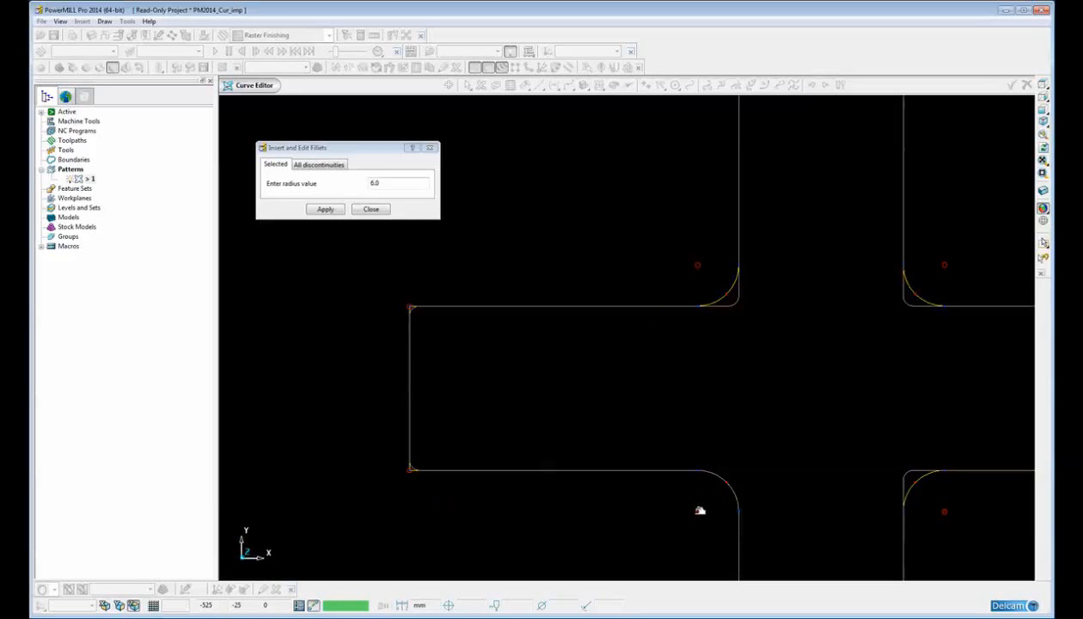
{"action": "scroll", "coordinate": [700, 438], "scroll_direction": "down", "scroll_amount": 4}
{"action": "middle_click_drag", "start_coordinate": [698, 431], "coordinate": [663, 407], "text": "shift"}
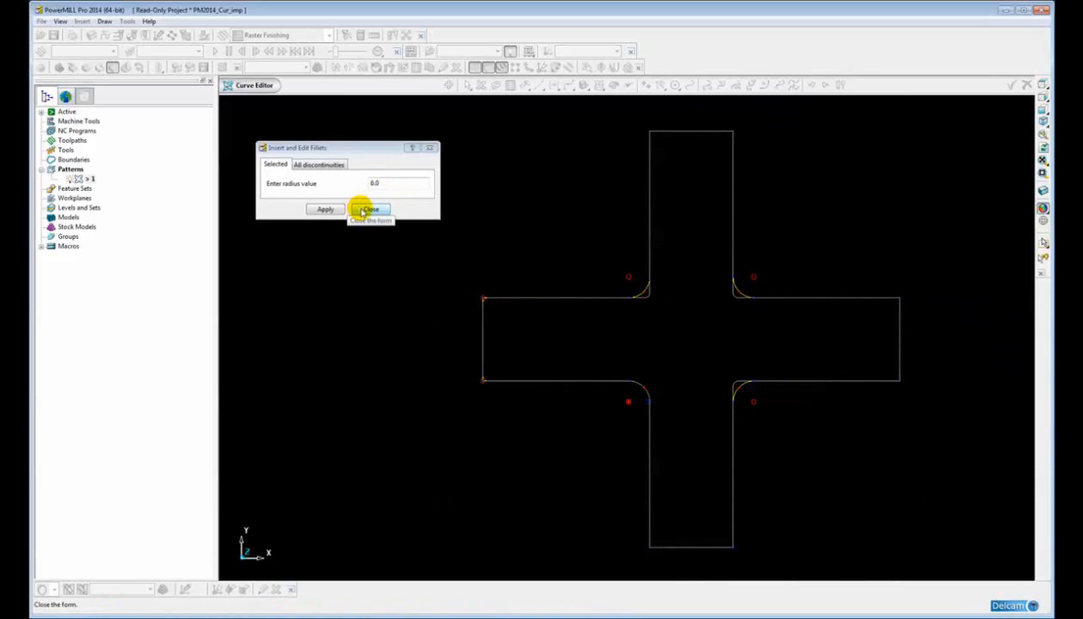
Step: Apply a fillet radius of 40 to all discontinuities of the cross curve and finish the fillet editing
{"action": "left_click", "coordinate": [306, 164]}
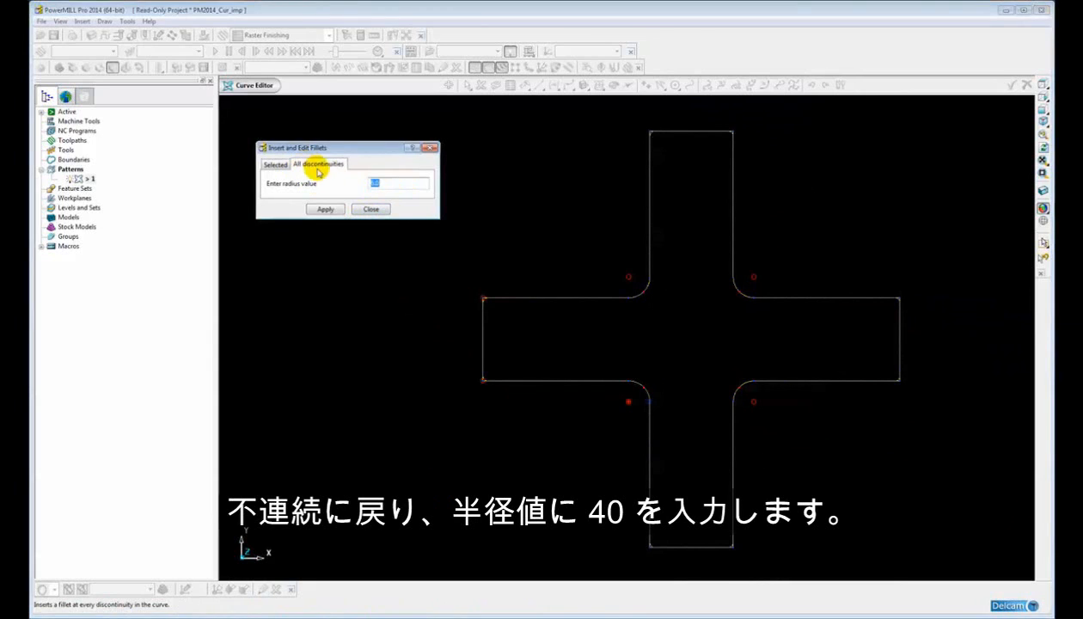
{"action": "left_click", "coordinate": [364, 184]}
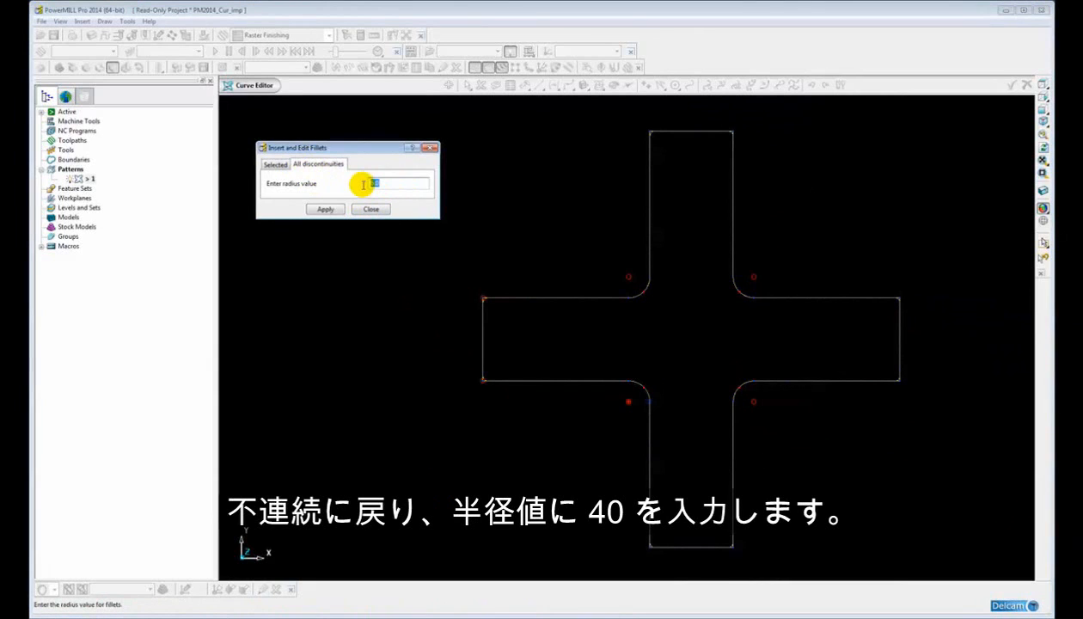
{"action": "type", "text": "40"}
{"action": "key", "text": "Return"}
{"action": "left_click", "coordinate": [312, 208]}
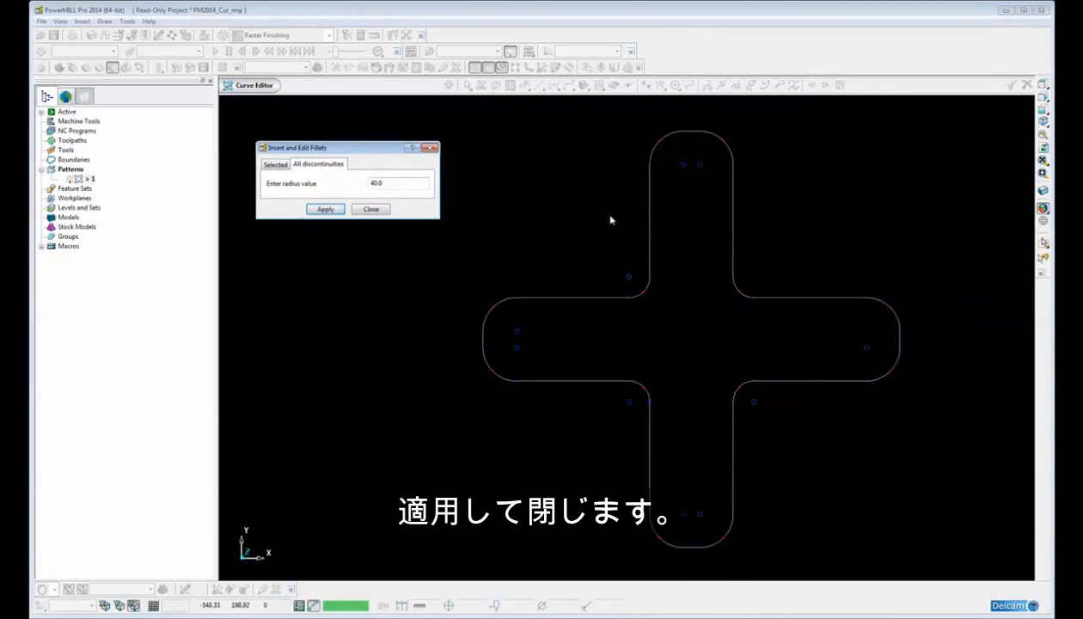
{"action": "left_click", "coordinate": [370, 210]}
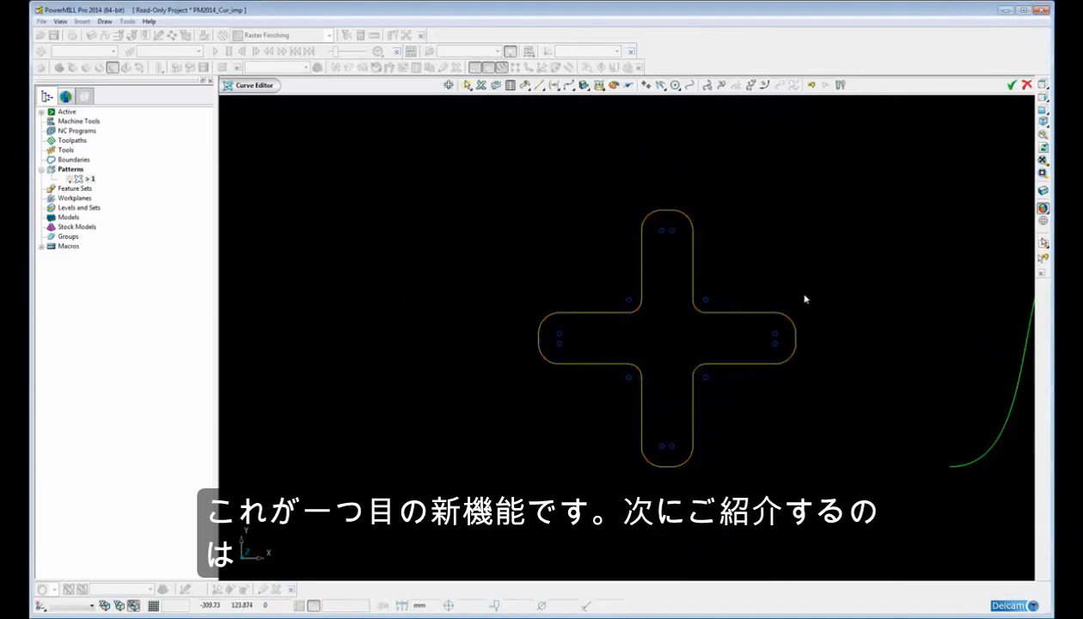
Step: Select the wave-shaped curve and the point at its first peak
{"action": "mouse_move", "coordinate": [539, 316]}
{"action": "middle_mouse_down", "text": "shift"}
{"action": "mouse_move", "coordinate": [293, 304]}
{"action": "mouse_move", "coordinate": [426, 312]}
{"action": "middle_mouse_up", "text": "shift"}
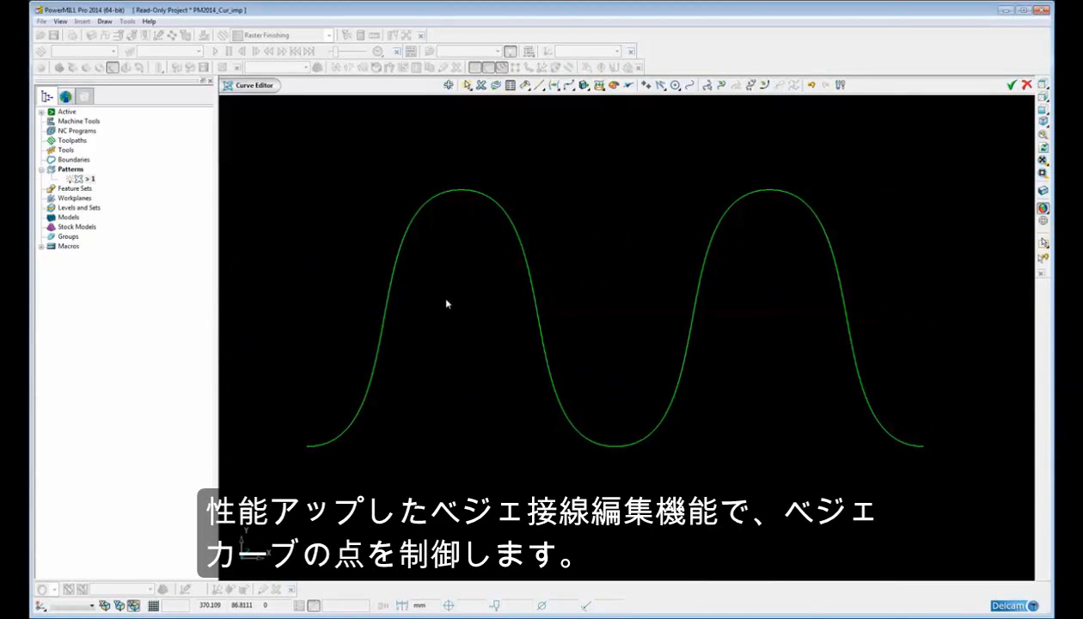
{"action": "left_click", "coordinate": [491, 199]}
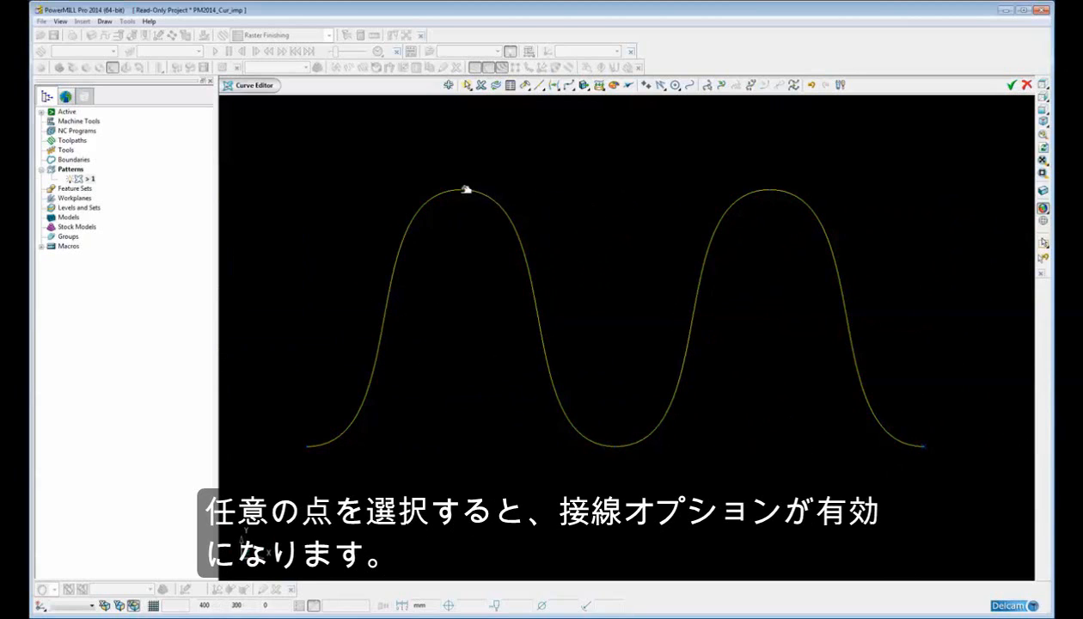
{"action": "left_click", "coordinate": [461, 189]}
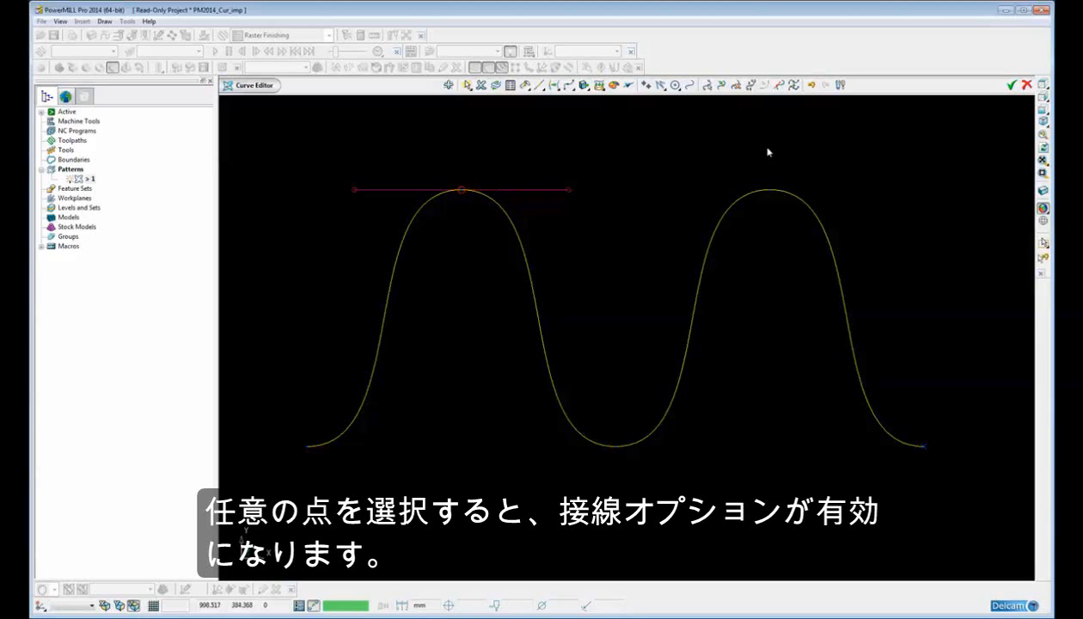
{"action": "left_click", "coordinate": [779, 85]}
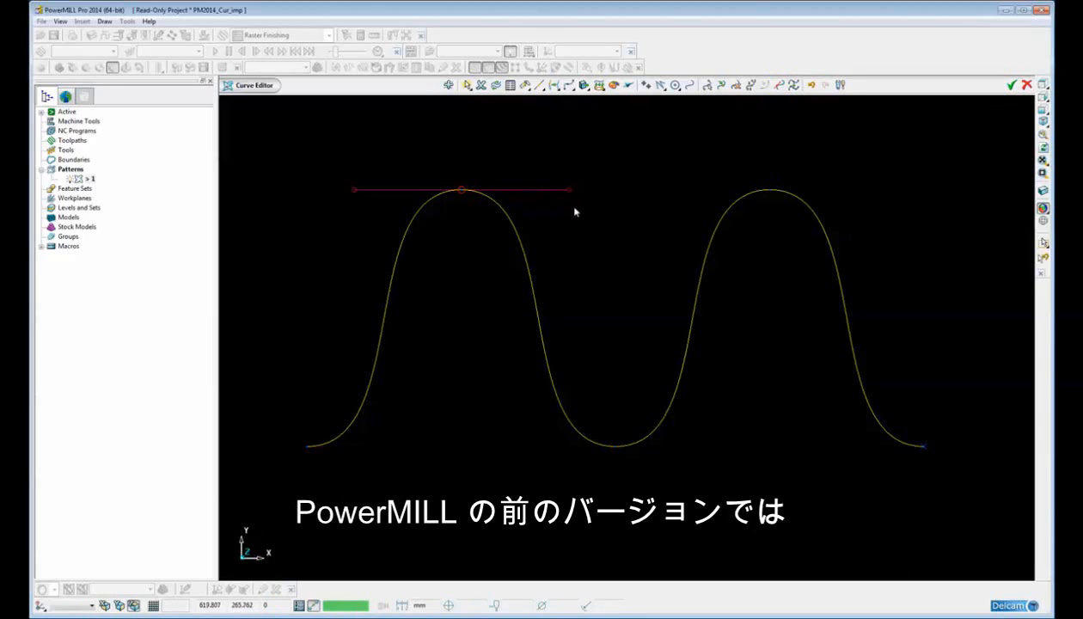
Step: Try pulling both tangent handles of the first peak outward and upward, and undo both changes
{"action": "left_click_drag", "start_coordinate": [572, 188], "coordinate": [636, 149]}
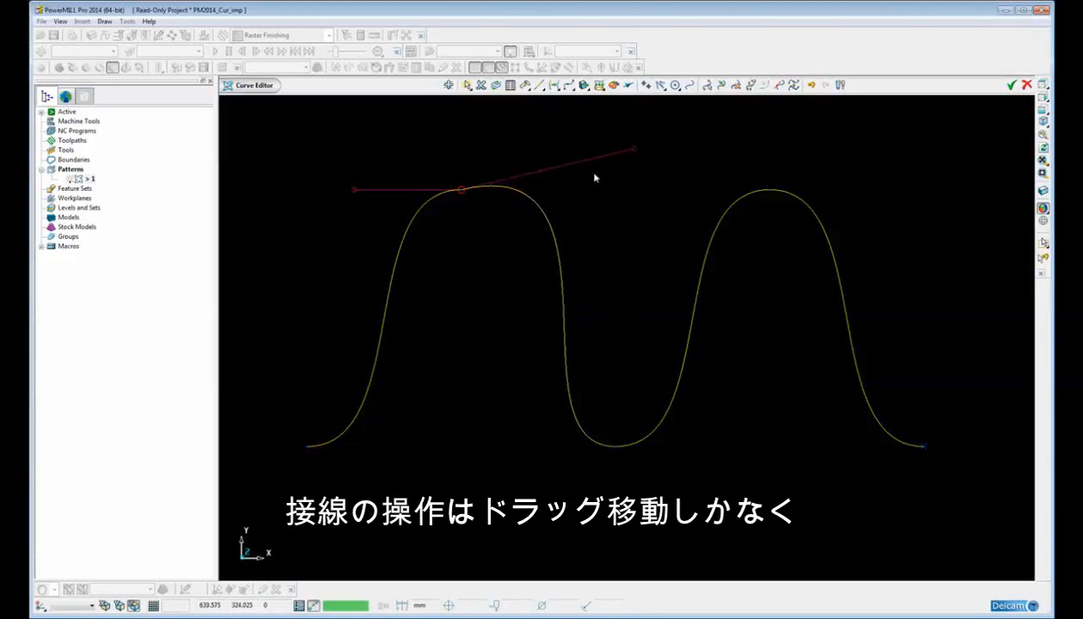
{"action": "left_click_drag", "start_coordinate": [361, 187], "coordinate": [305, 161]}
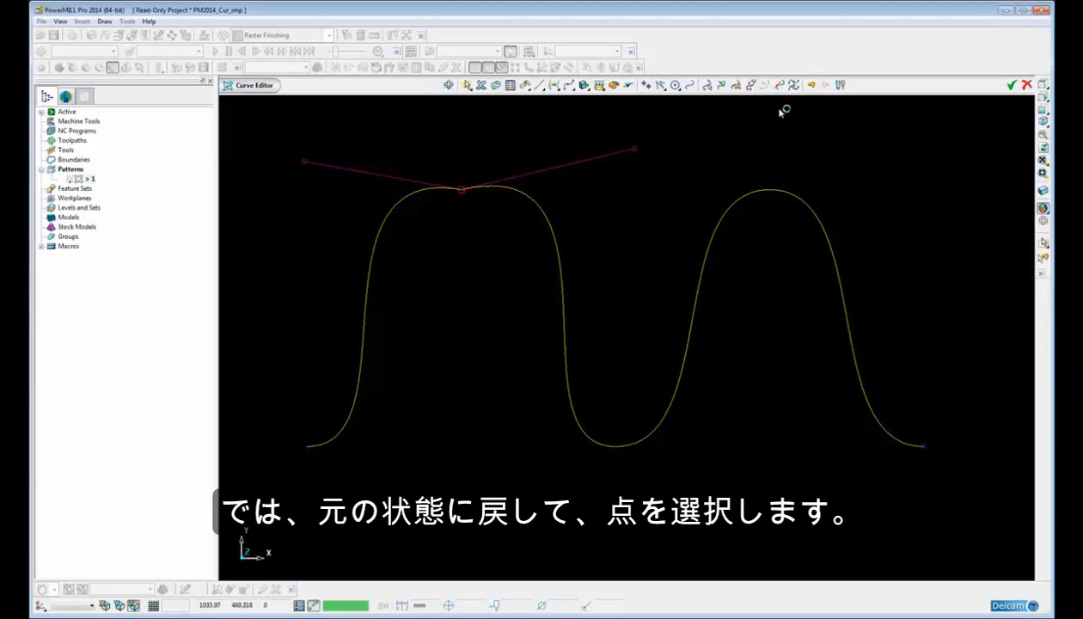
{"action": "left_click", "coordinate": [813, 85]}
{"action": "left_click", "coordinate": [813, 85]}
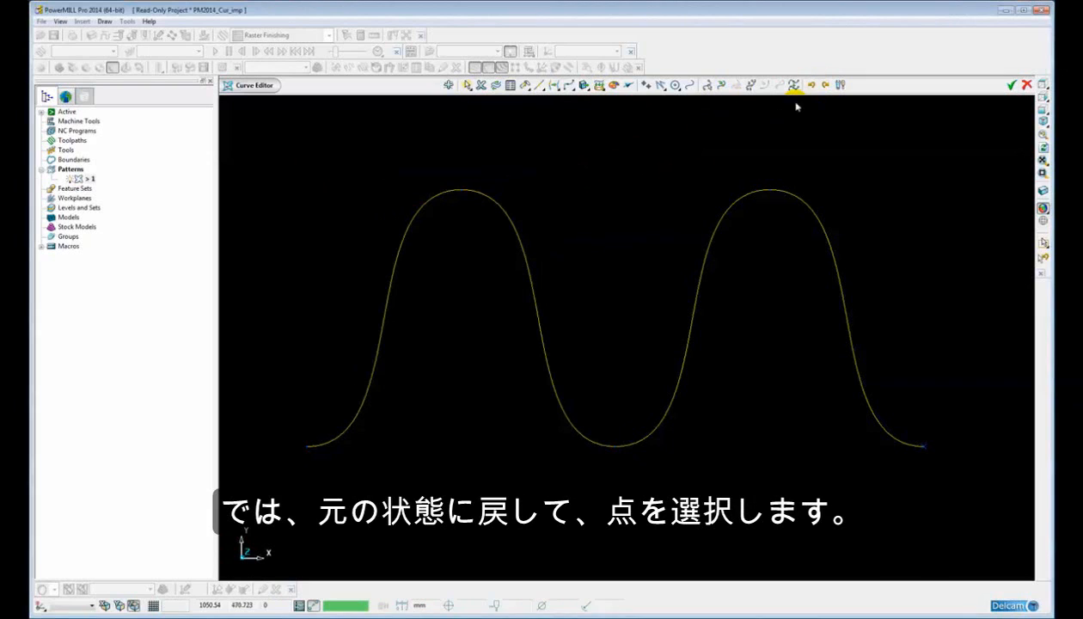
Step: Select the first peak point again and open the Tangent Editor for it, keeping the magnitude on Before and After
{"action": "left_click", "coordinate": [462, 189]}
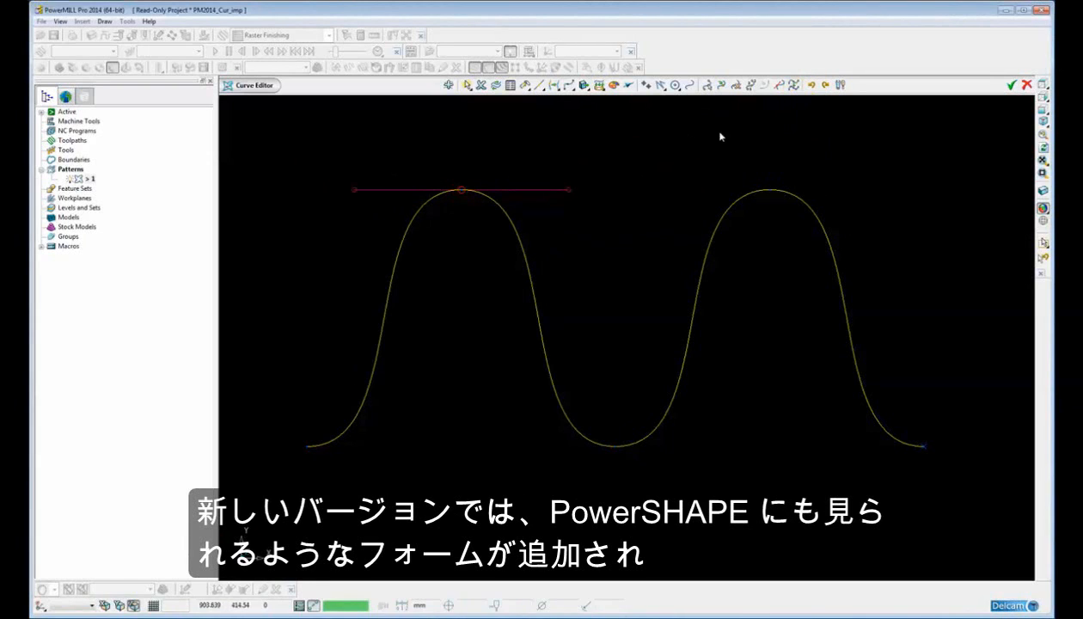
{"action": "left_click", "coordinate": [778, 85]}
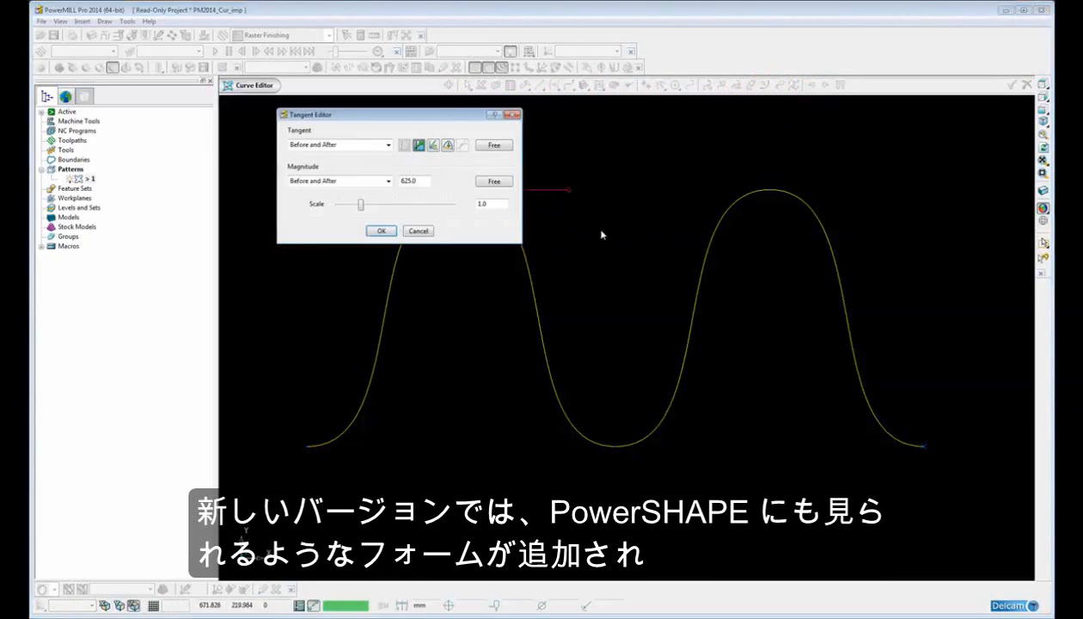
{"action": "middle_click_drag", "start_coordinate": [602, 234], "coordinate": [650, 310], "text": "shift"}
{"action": "left_click_drag", "start_coordinate": [413, 118], "coordinate": [392, 122]}
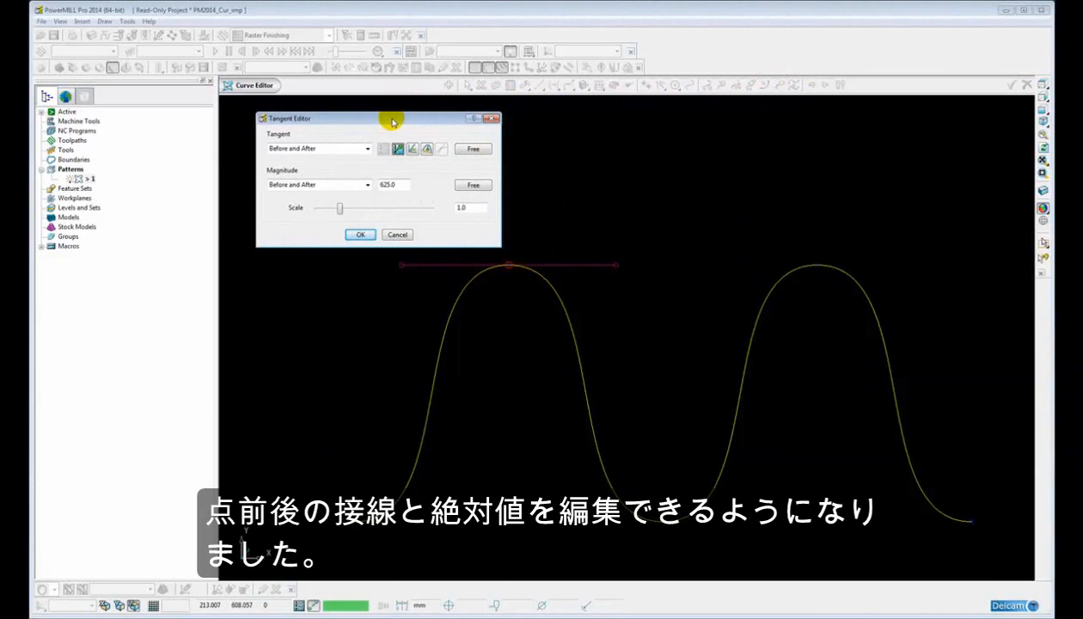
{"action": "left_click", "coordinate": [368, 187]}
{"action": "left_click", "coordinate": [367, 194]}
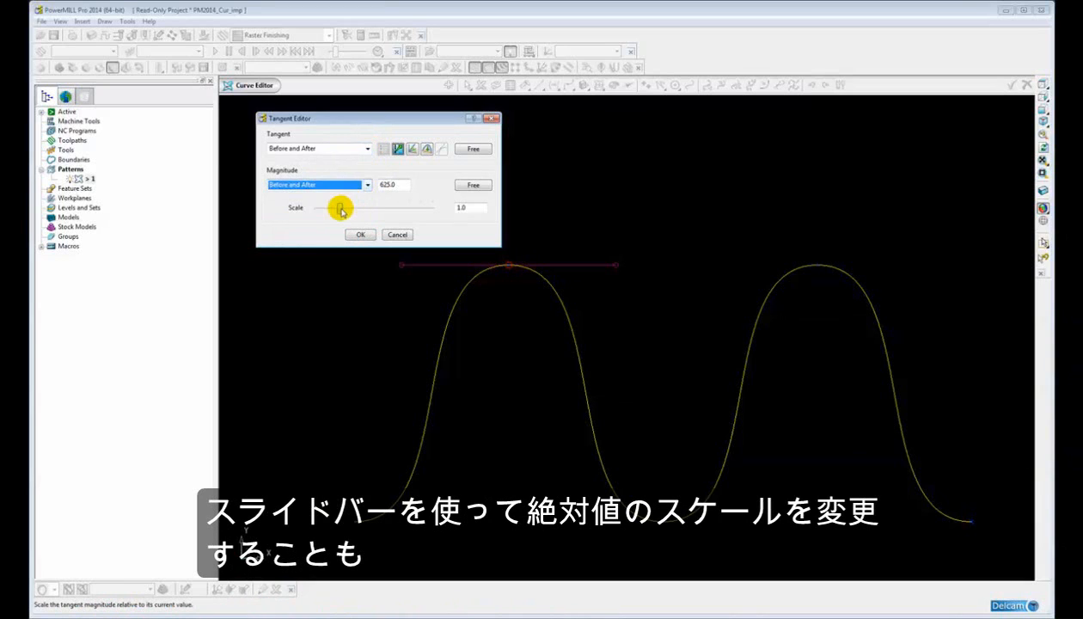
Step: Scale the first peak's tangent magnitude to 1.5 and then 2, and free the magnitude again
{"action": "mouse_move", "coordinate": [340, 211]}
{"action": "left_mouse_down"}
{"action": "mouse_move", "coordinate": [389, 211]}
{"action": "mouse_move", "coordinate": [351, 211]}
{"action": "left_mouse_up"}
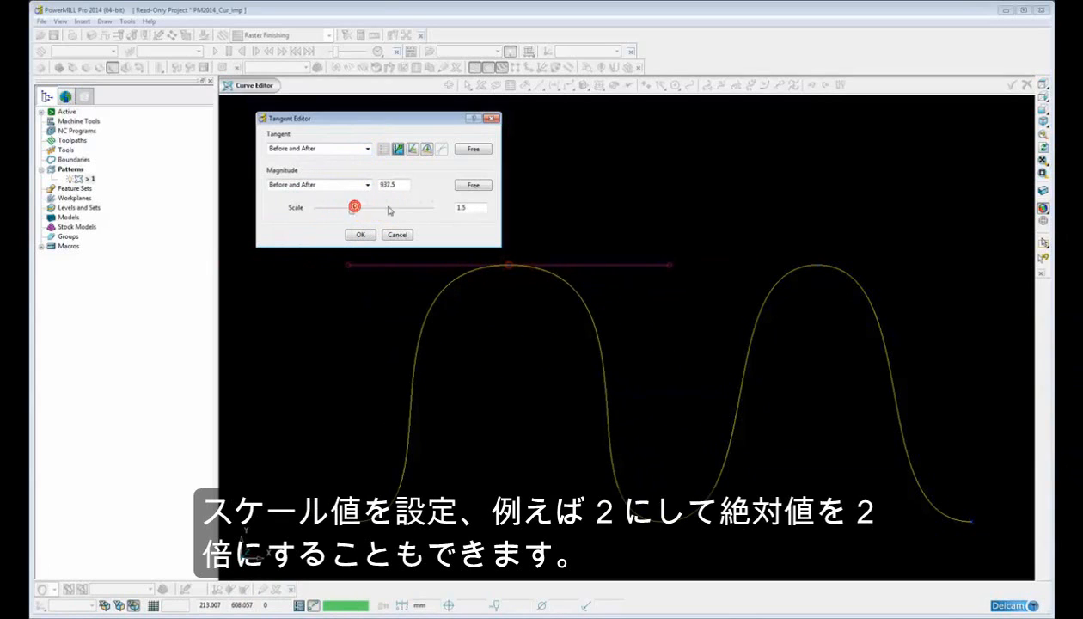
{"action": "double_click", "coordinate": [472, 207]}
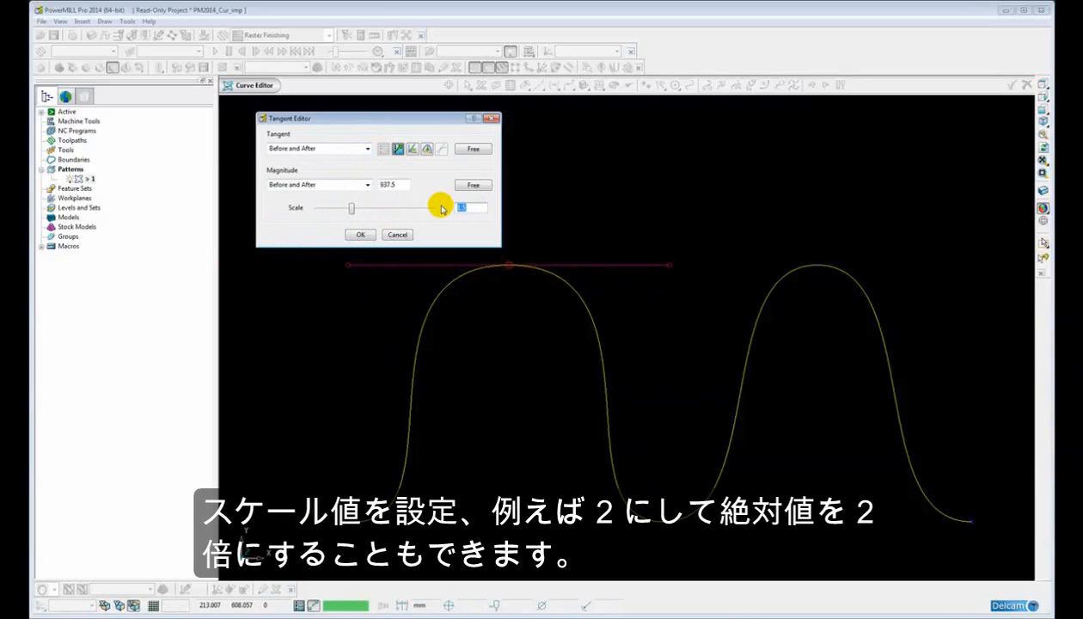
{"action": "type", "text": "2"}
{"action": "key", "text": "Return"}
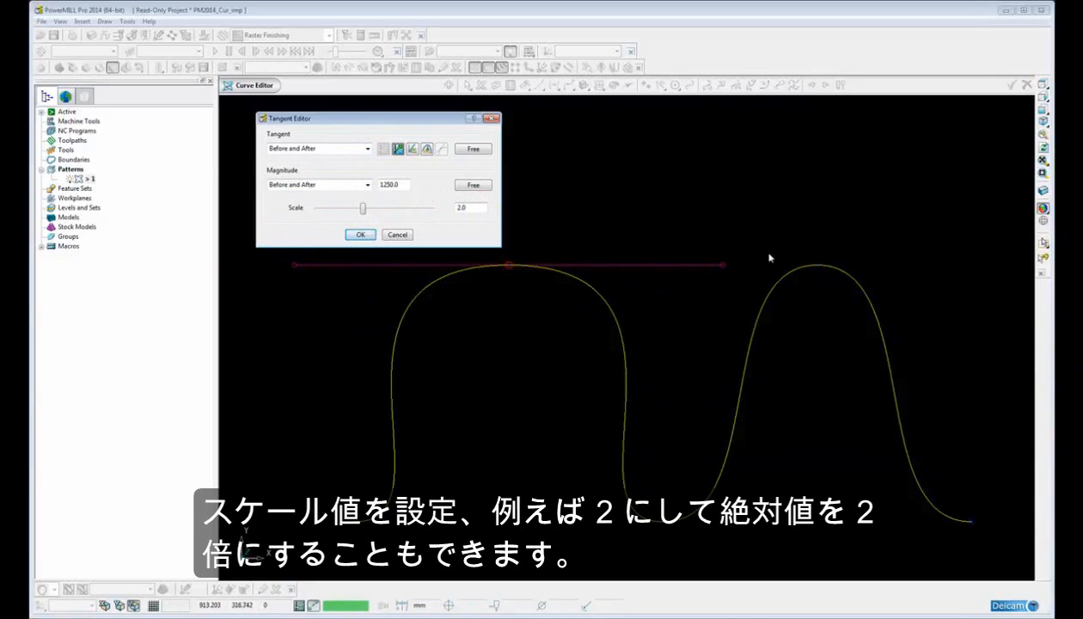
{"action": "left_click", "coordinate": [819, 264]}
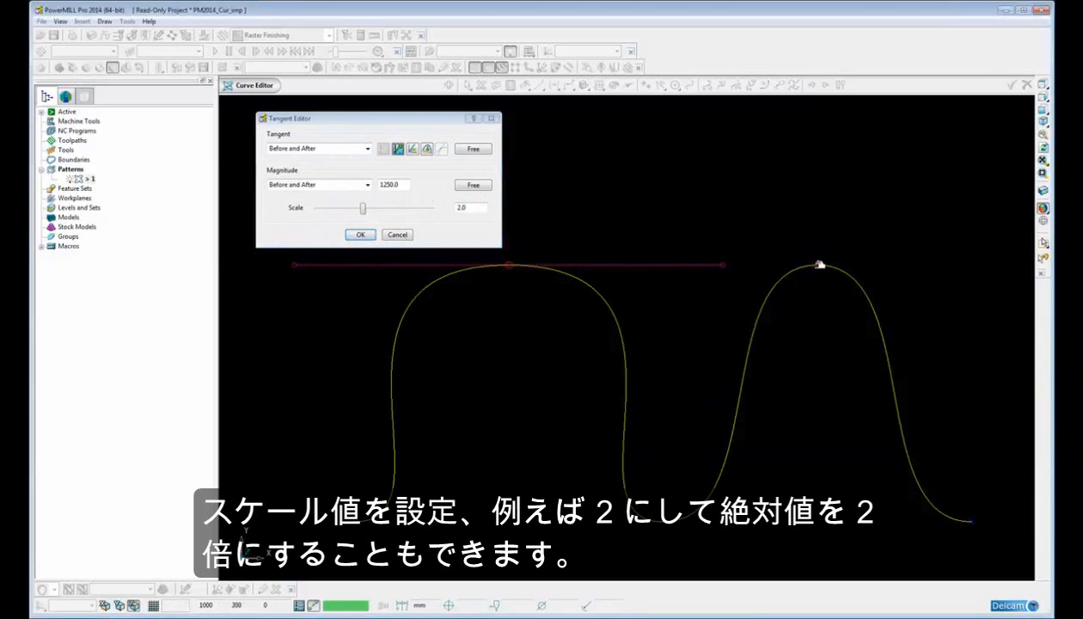
{"action": "left_click", "coordinate": [472, 186]}
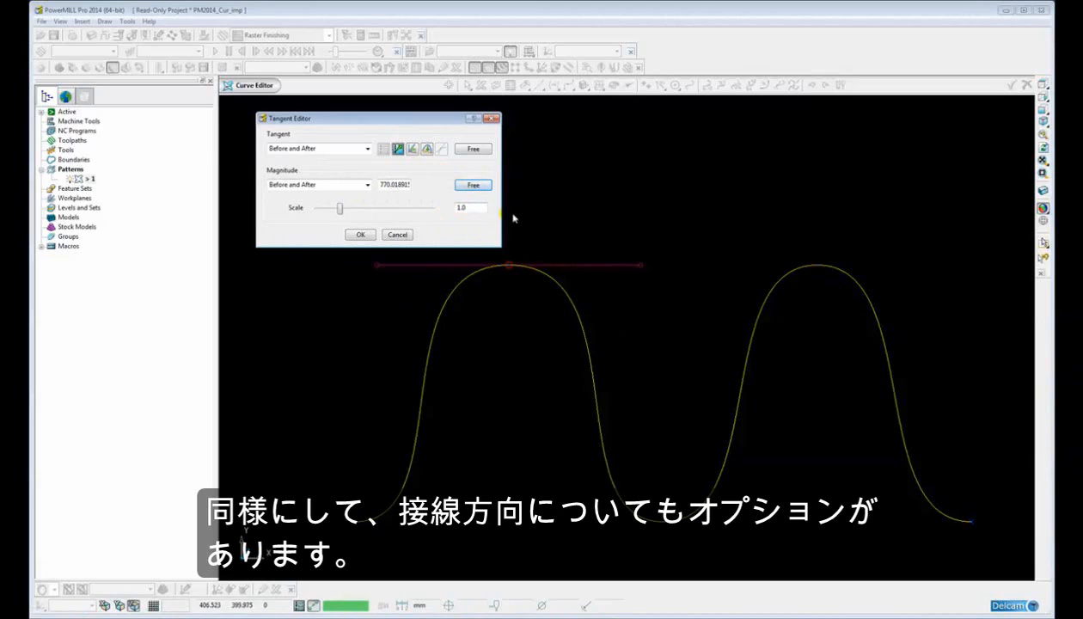
Step: Make the tangents before and after the first peak straight, then free the tangent direction
{"action": "left_click", "coordinate": [427, 151]}
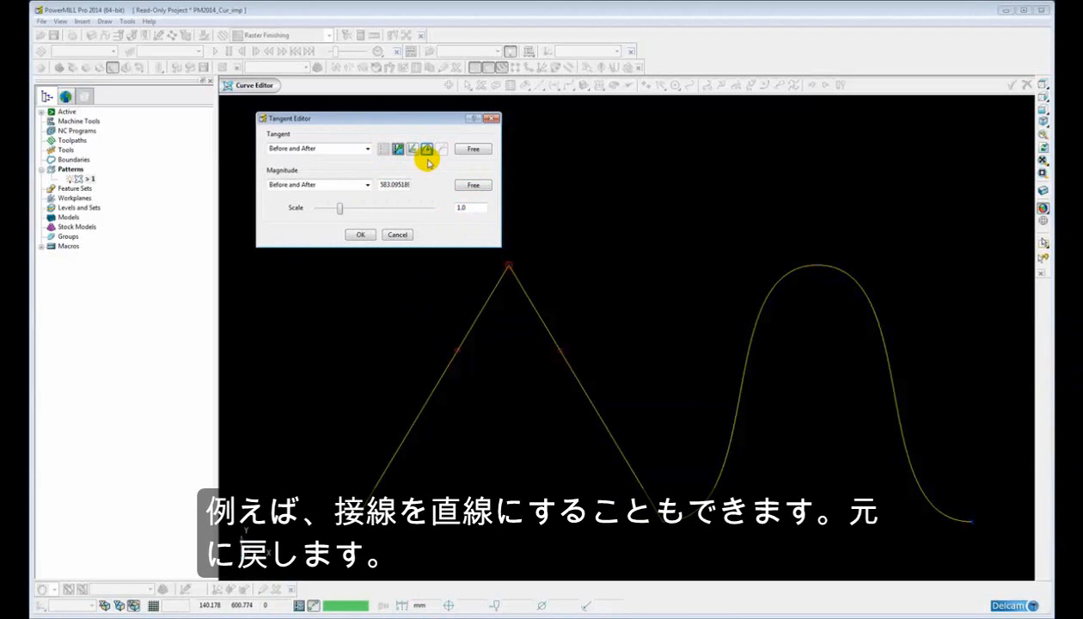
{"action": "left_click", "coordinate": [464, 149]}
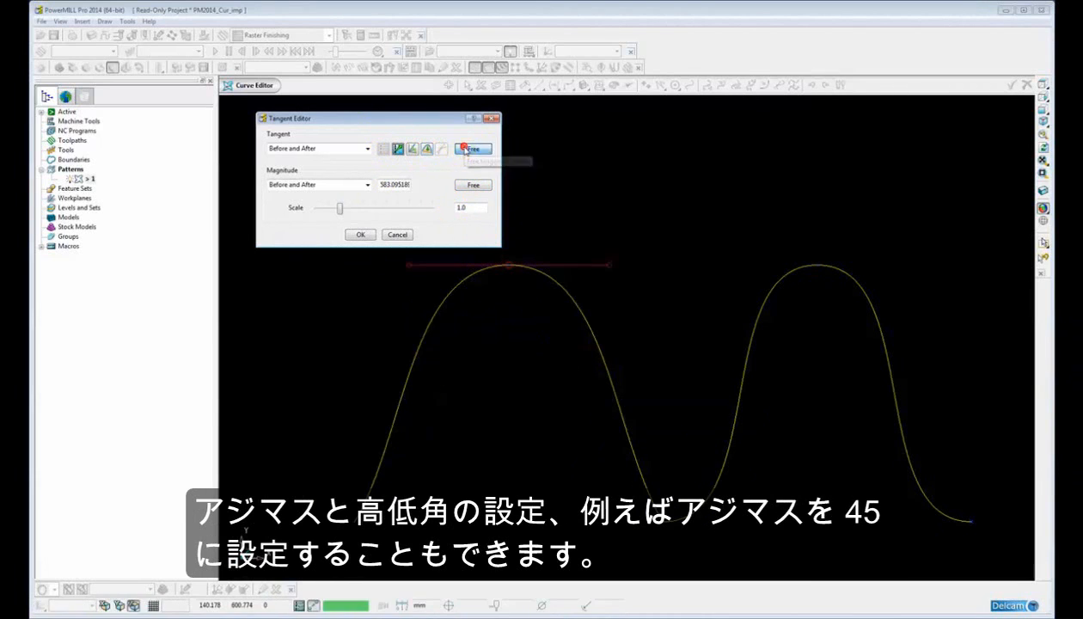
Step: Try an azimuth of 45 for the first peak's tangent direction in the World workspace and cancel it
{"action": "left_click", "coordinate": [411, 149]}
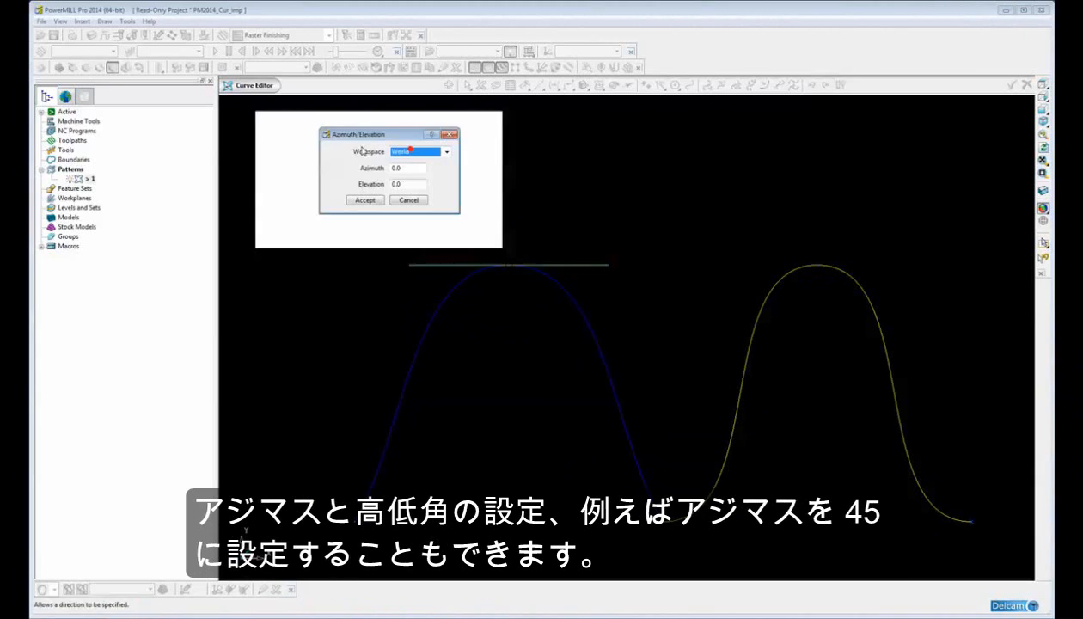
{"action": "double_click", "coordinate": [411, 167]}
{"action": "type", "text": "45"}
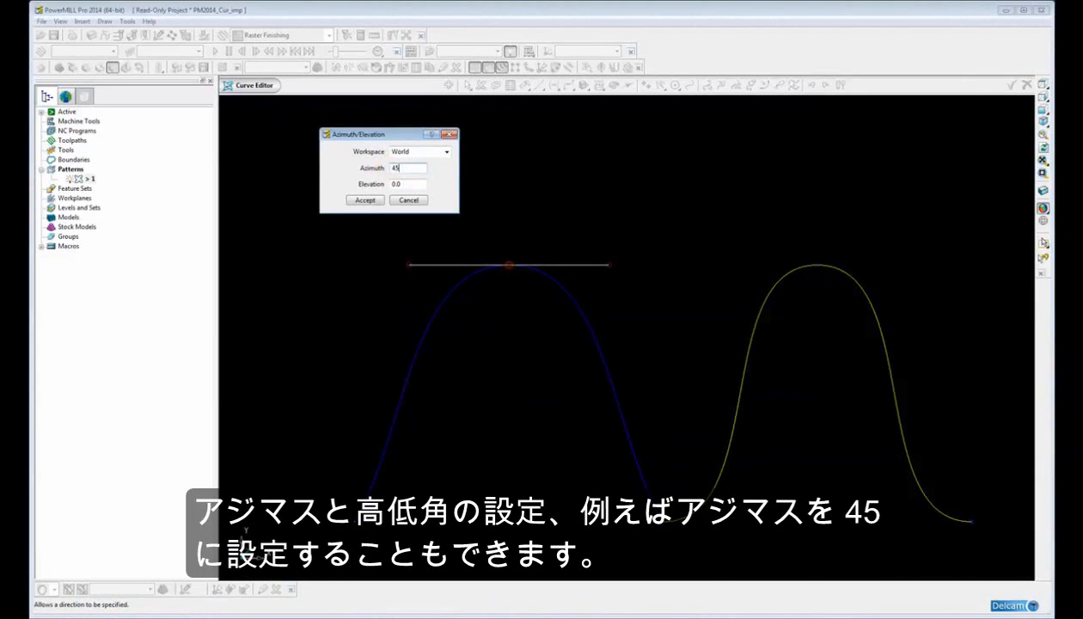
{"action": "double_click", "coordinate": [411, 184]}
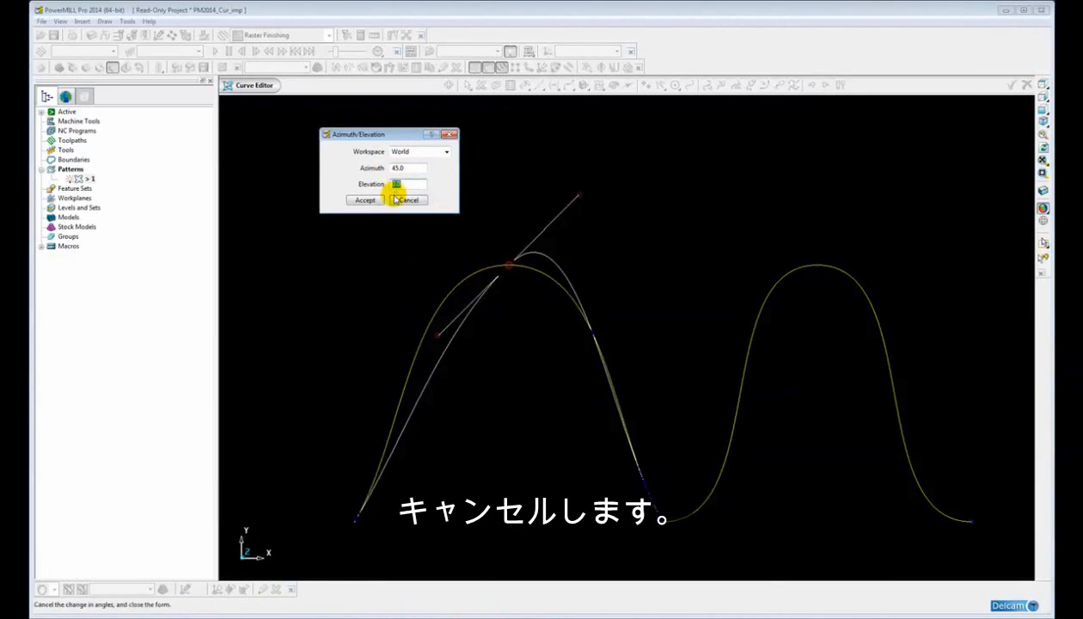
{"action": "left_click", "coordinate": [409, 200]}
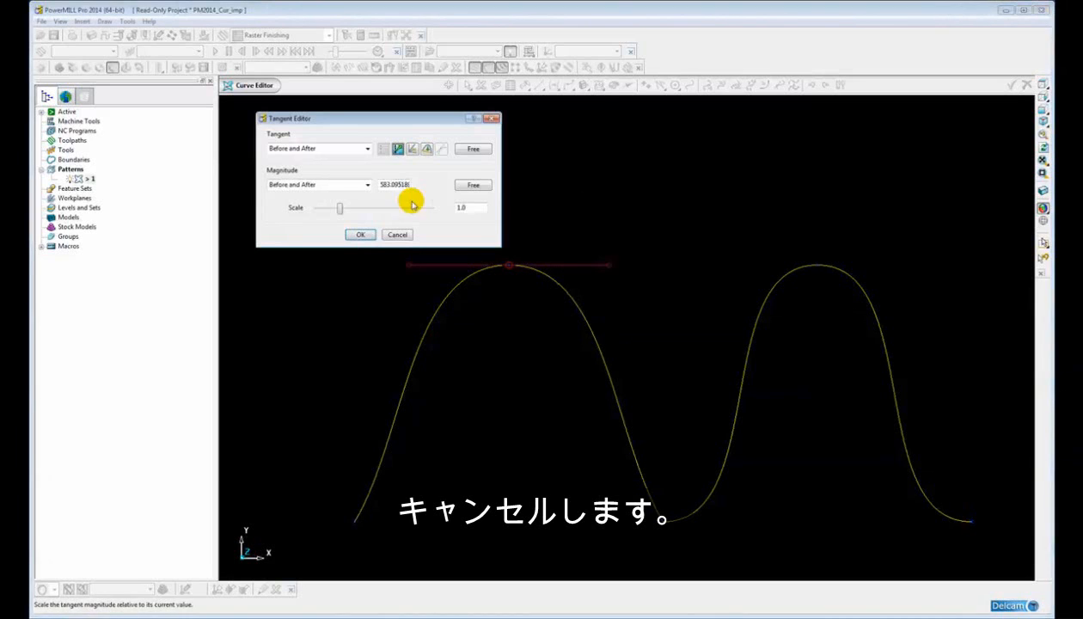
Step: Open the IJK direction settings for the first peak's tangent and cancel them together with the pending tangent edits
{"action": "left_click", "coordinate": [400, 151]}
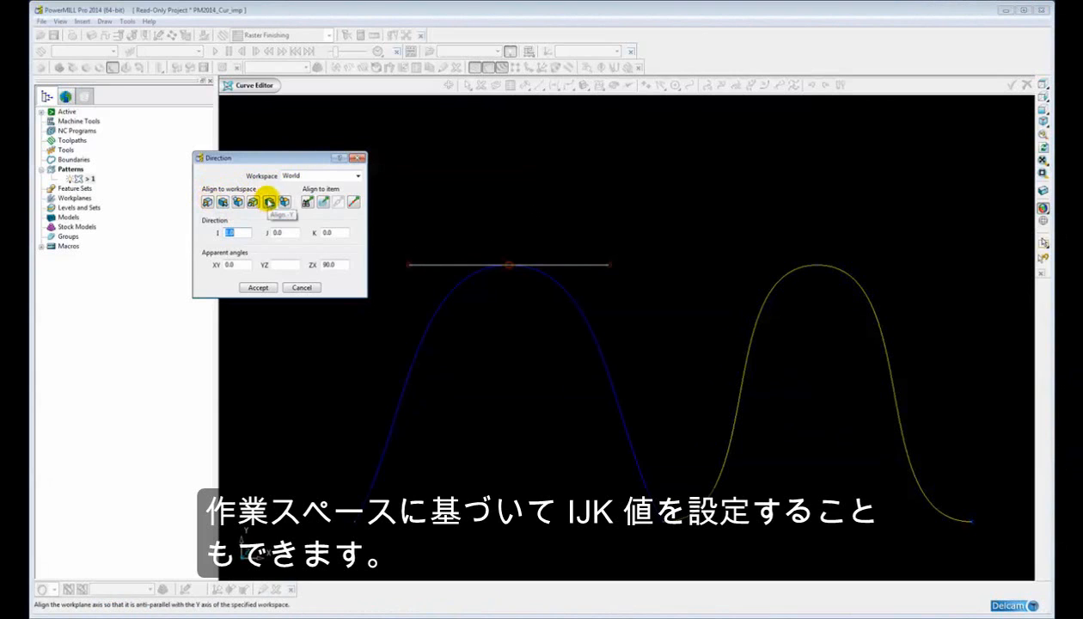
{"action": "left_click", "coordinate": [301, 288]}
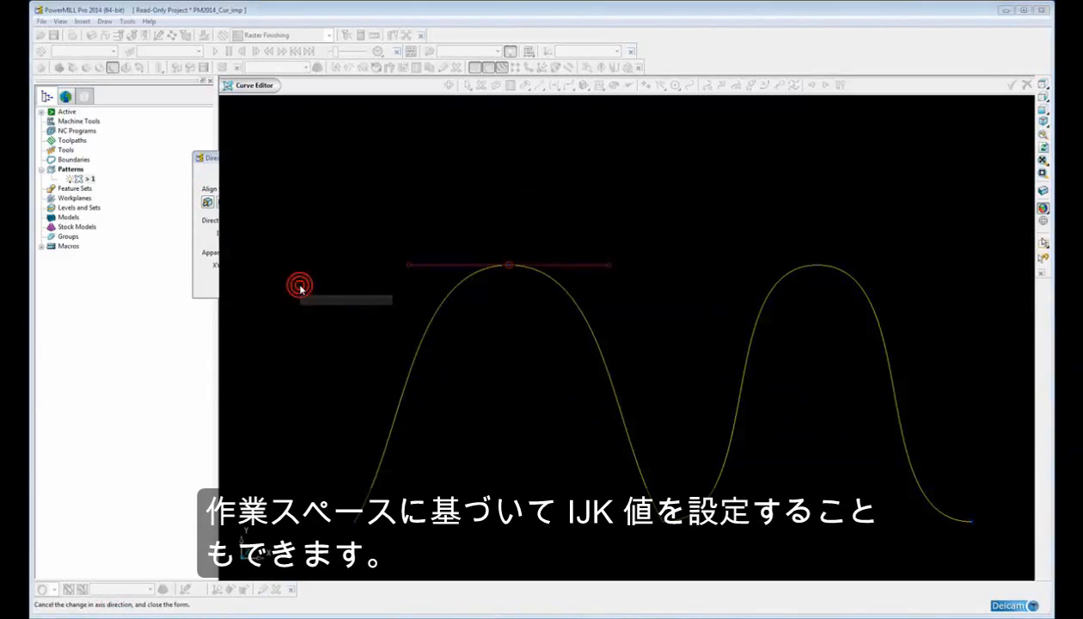
{"action": "left_click", "coordinate": [395, 235]}
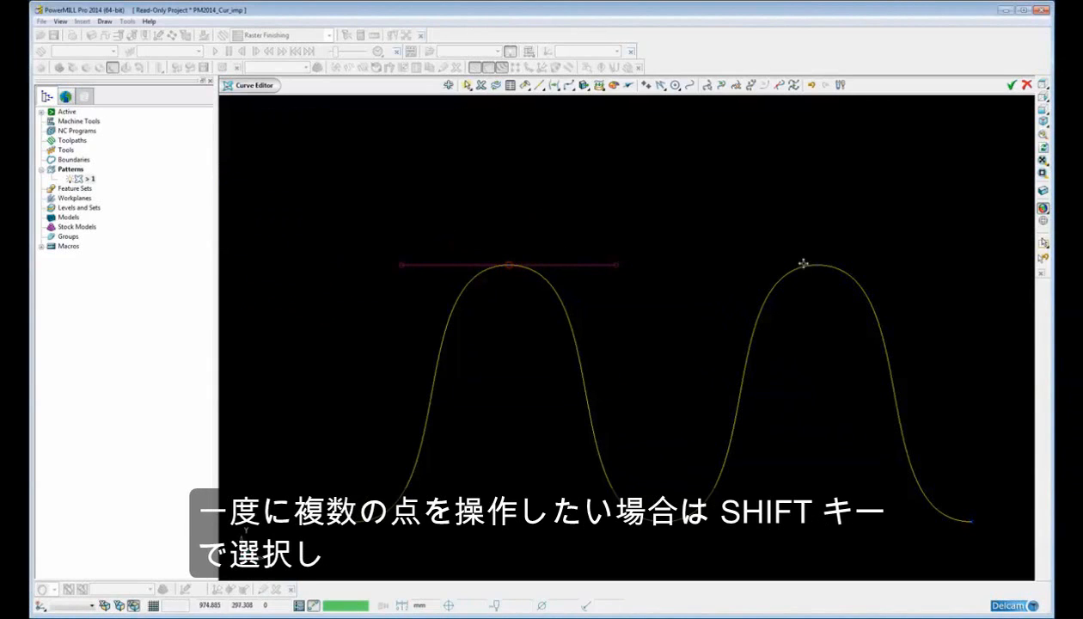
Step: Try making the tangents of both peaks and the valley point straight at once and cancel it
{"action": "left_click", "coordinate": [816, 264], "text": "shift"}
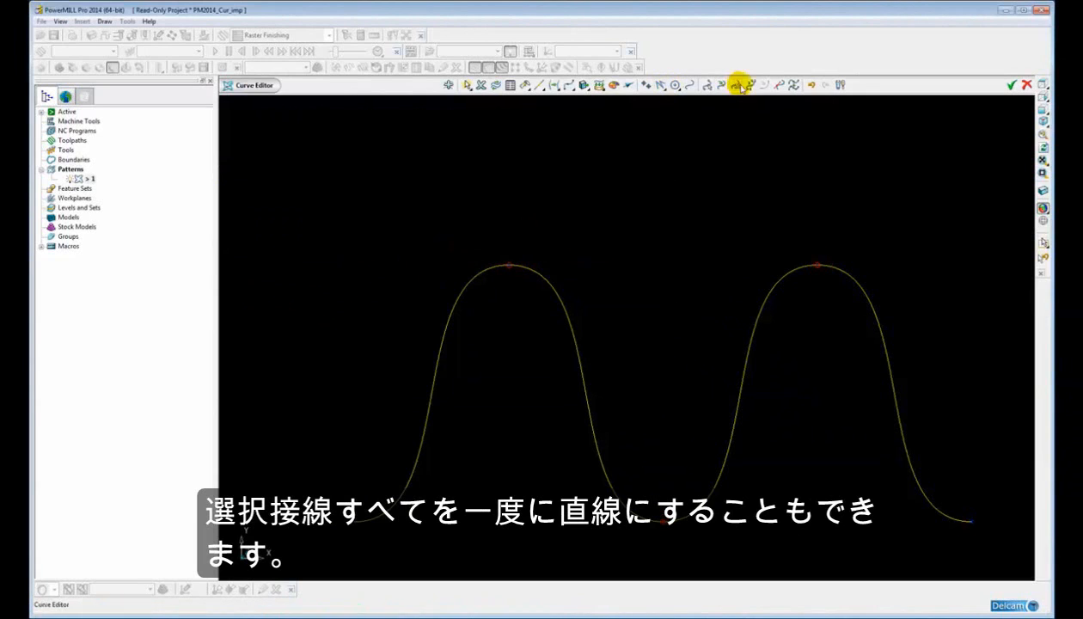
{"action": "left_click", "coordinate": [777, 85]}
{"action": "left_click", "coordinate": [426, 150]}
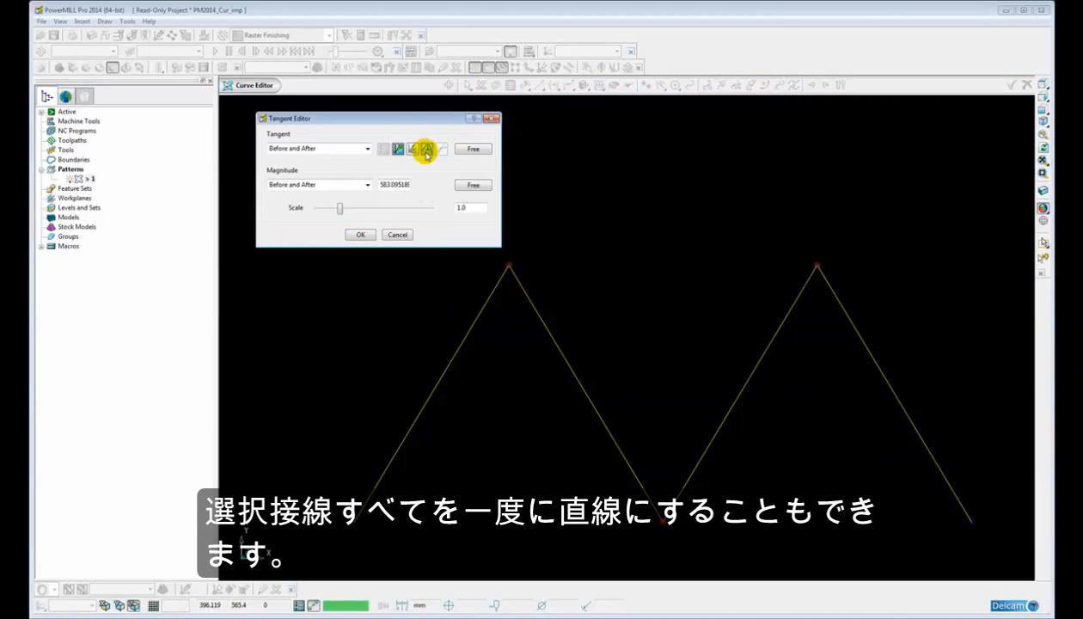
{"action": "left_click", "coordinate": [396, 234]}
Step: Select the closed arc-line curve beyond the wave, examine which editing commands it offers, and clear the selection
{"action": "scroll", "coordinate": [676, 244], "scroll_direction": "down", "scroll_amount": 3}
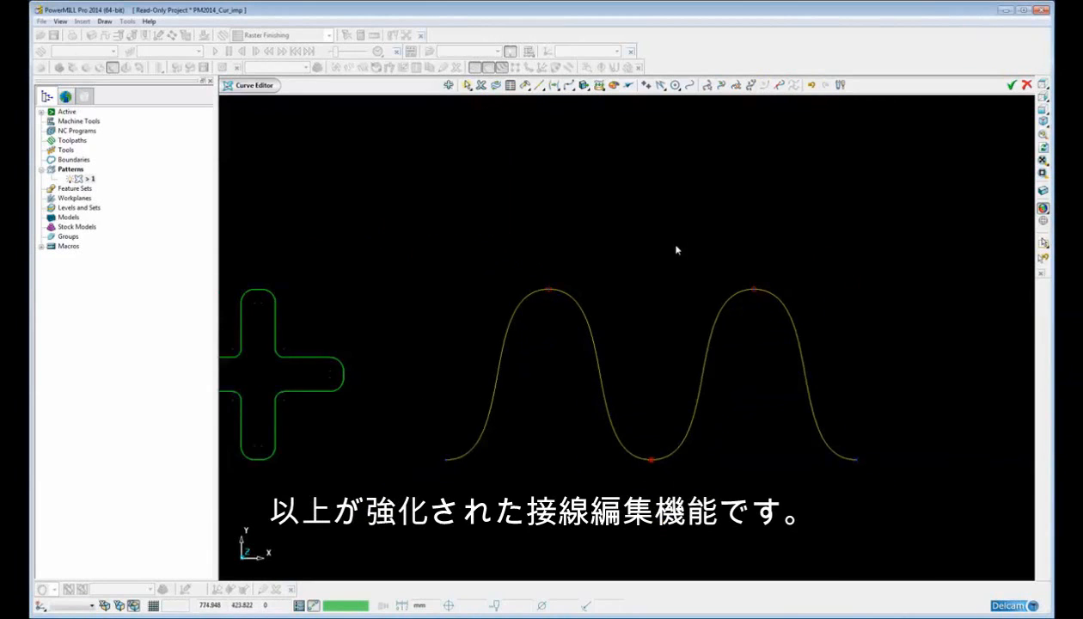
{"action": "middle_click_drag", "start_coordinate": [708, 268], "coordinate": [566, 255], "text": "shift"}
{"action": "middle_click_drag", "start_coordinate": [675, 280], "coordinate": [496, 273], "text": "shift"}
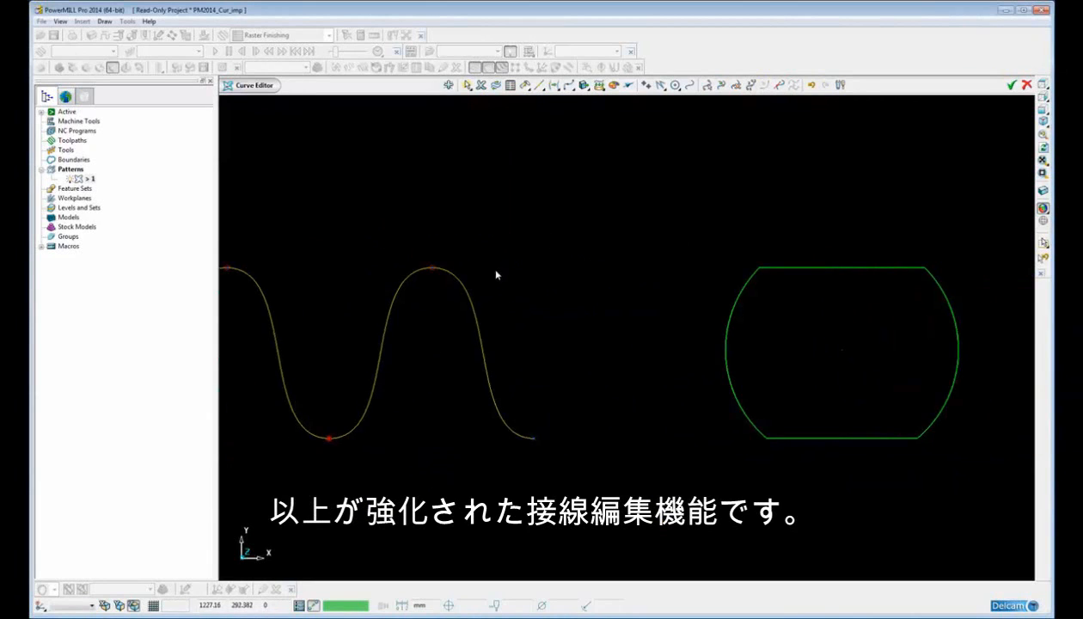
{"action": "middle_click_drag", "start_coordinate": [772, 285], "coordinate": [622, 292], "text": "shift"}
{"action": "scroll", "coordinate": [636, 289], "scroll_direction": "up", "scroll_amount": 1}
{"action": "scroll", "coordinate": [654, 293], "scroll_direction": "up", "scroll_amount": 1}
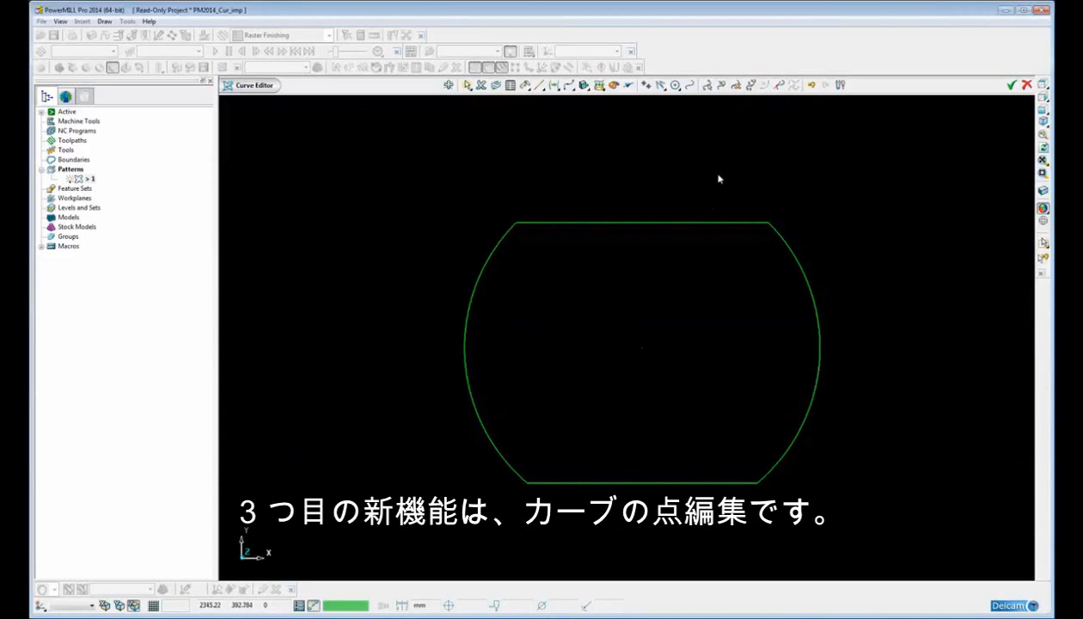
{"action": "left_click", "coordinate": [714, 223]}
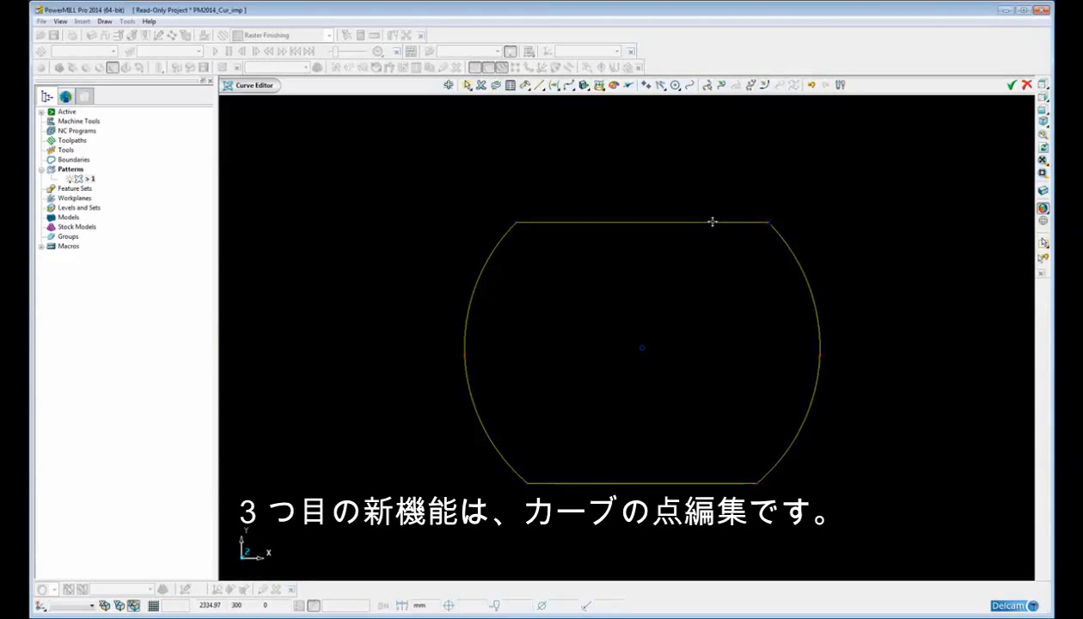
{"action": "right_click", "coordinate": [713, 222]}
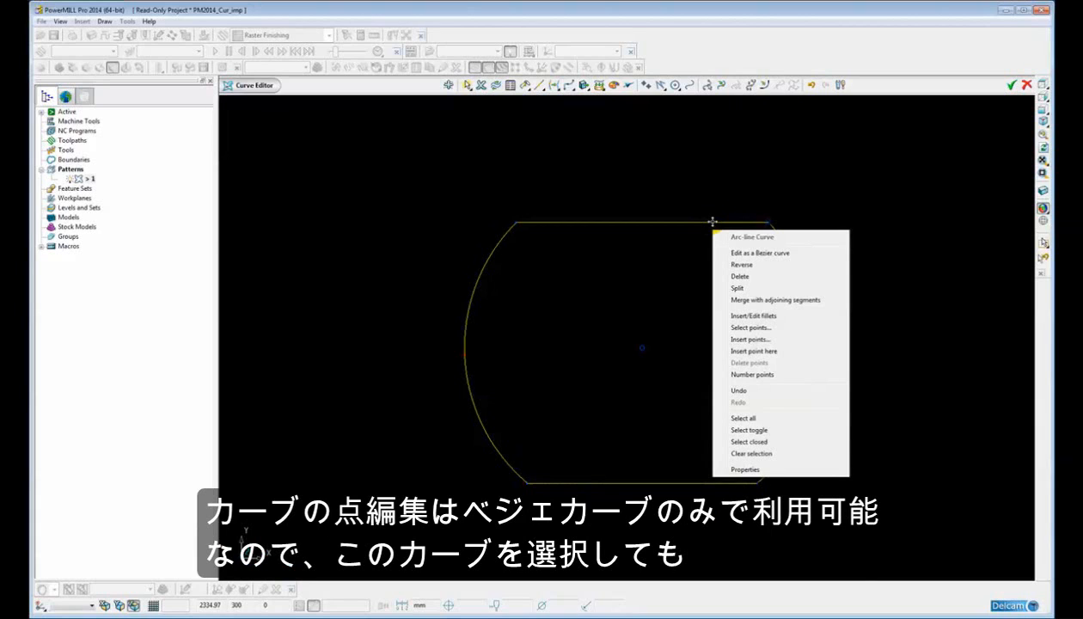
{"action": "left_click", "coordinate": [776, 148]}
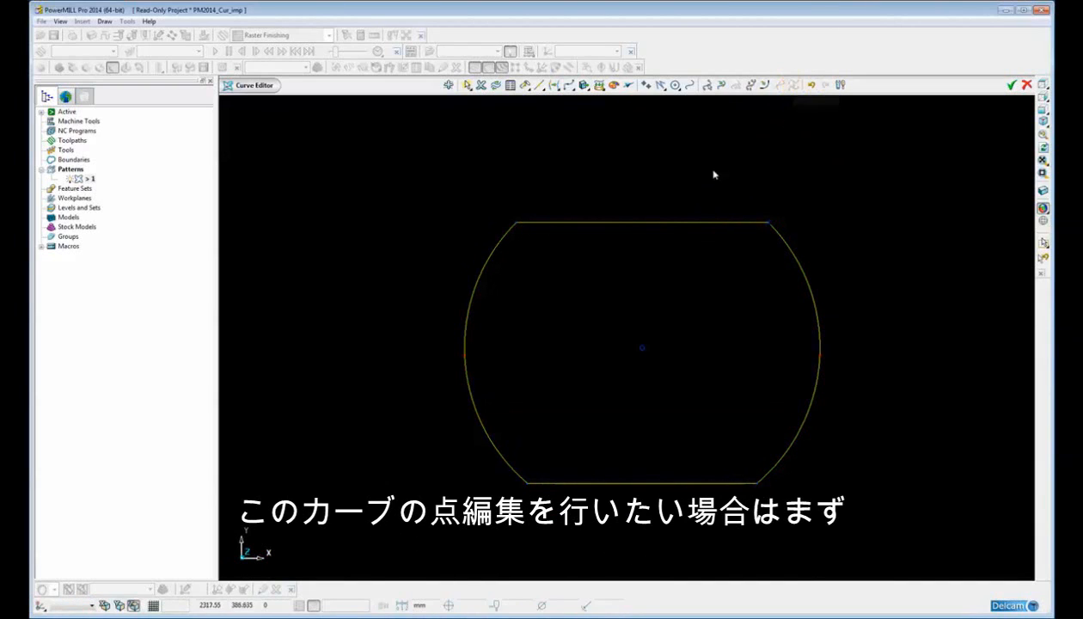
{"action": "left_click", "coordinate": [674, 191]}
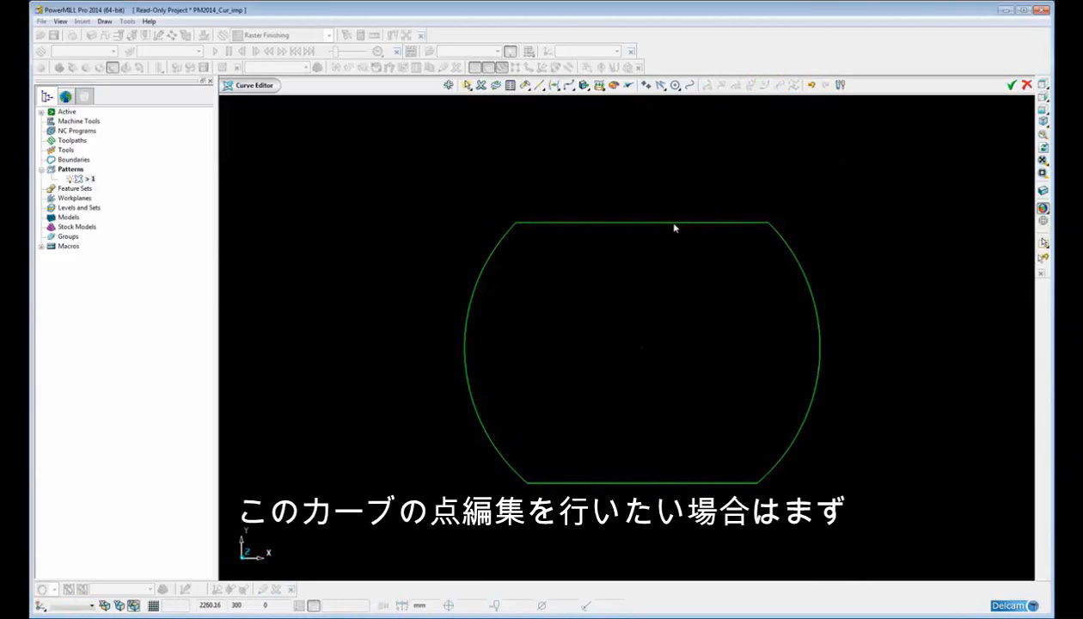
Step: Set the closed arc-line curve for editing as a Bezier curve
{"action": "left_click", "coordinate": [673, 223]}
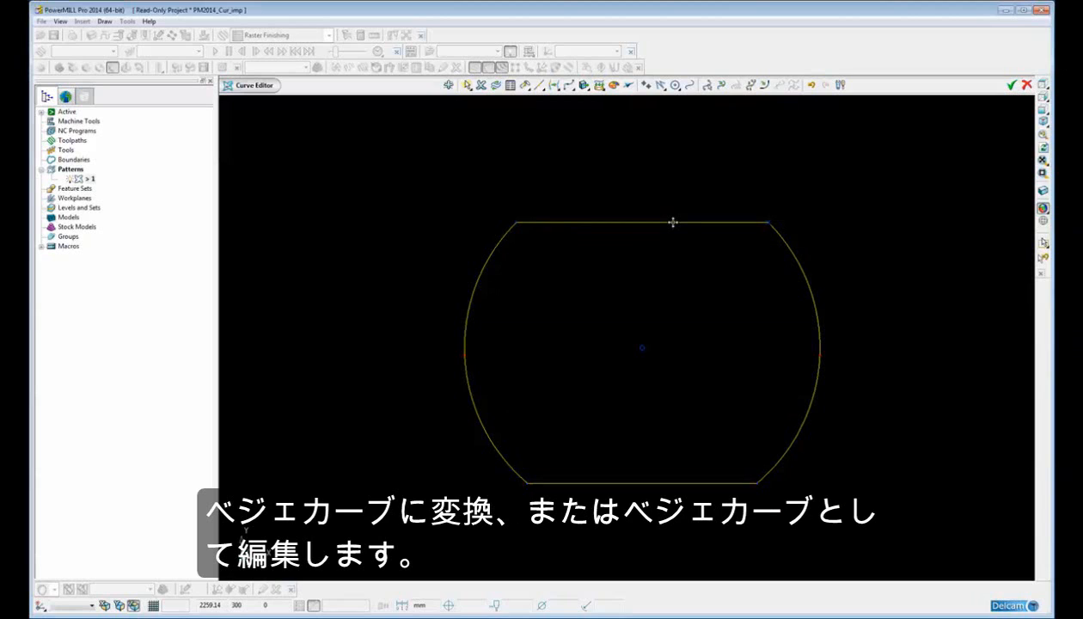
{"action": "right_click", "coordinate": [673, 222]}
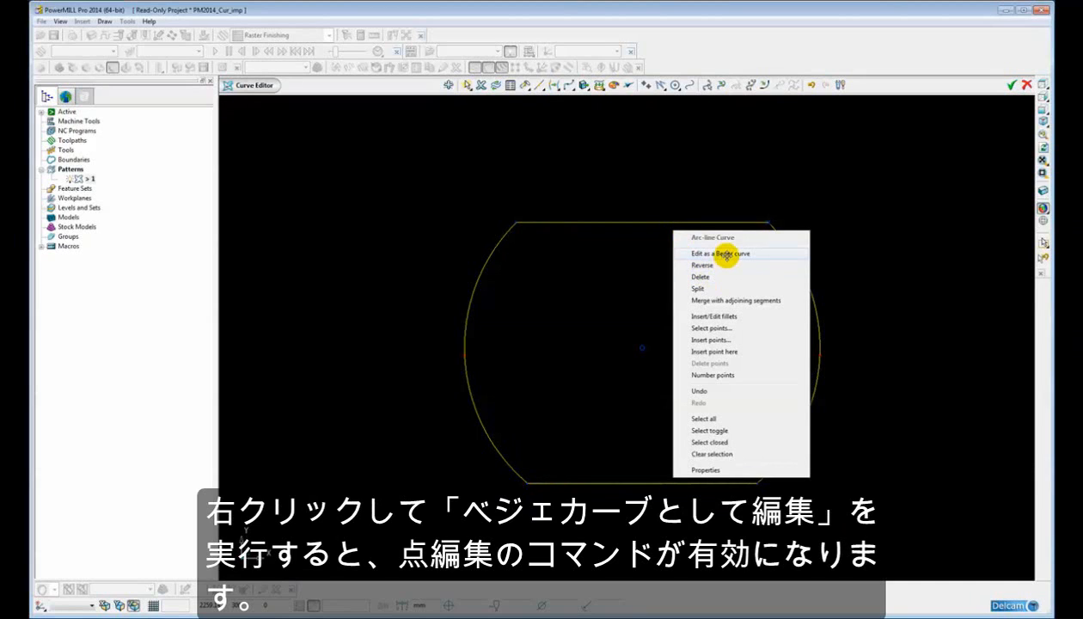
{"action": "left_click", "coordinate": [725, 255]}
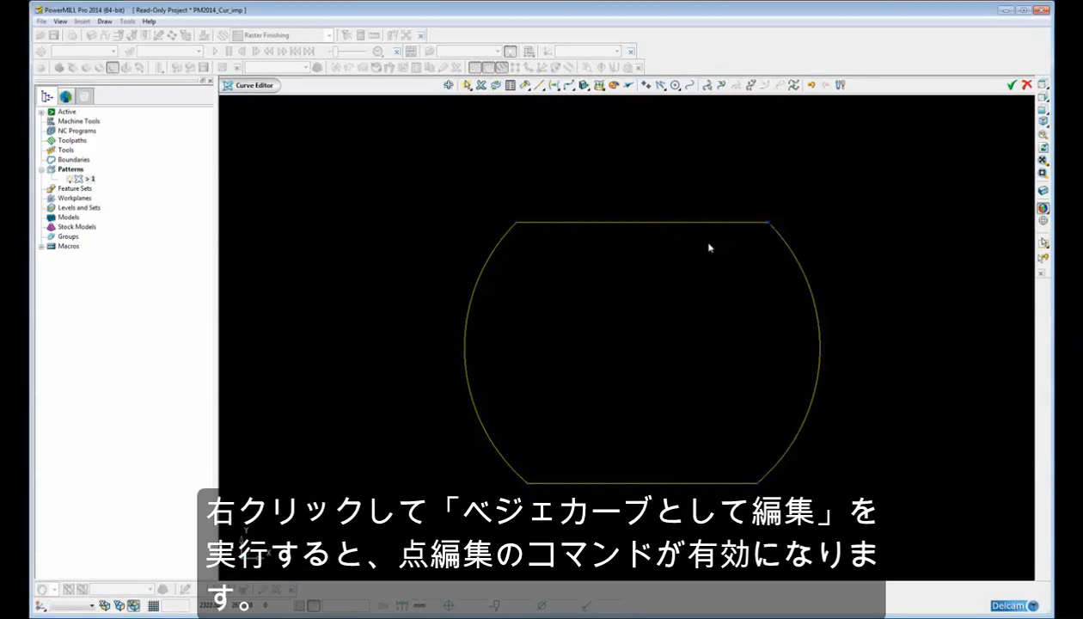
Step: Start repointing the Bezier curve with all its discontinuities as ignored points and 20 points in range
{"action": "left_click", "coordinate": [791, 86]}
{"action": "middle_click_drag", "start_coordinate": [716, 292], "coordinate": [820, 314], "text": "shift"}
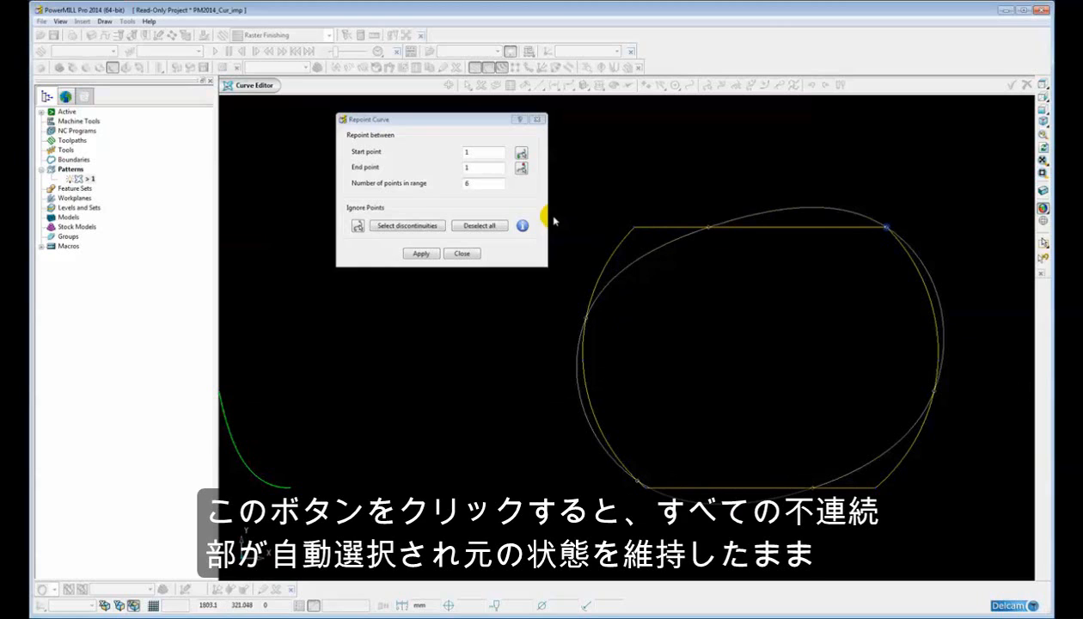
{"action": "left_click", "coordinate": [390, 226]}
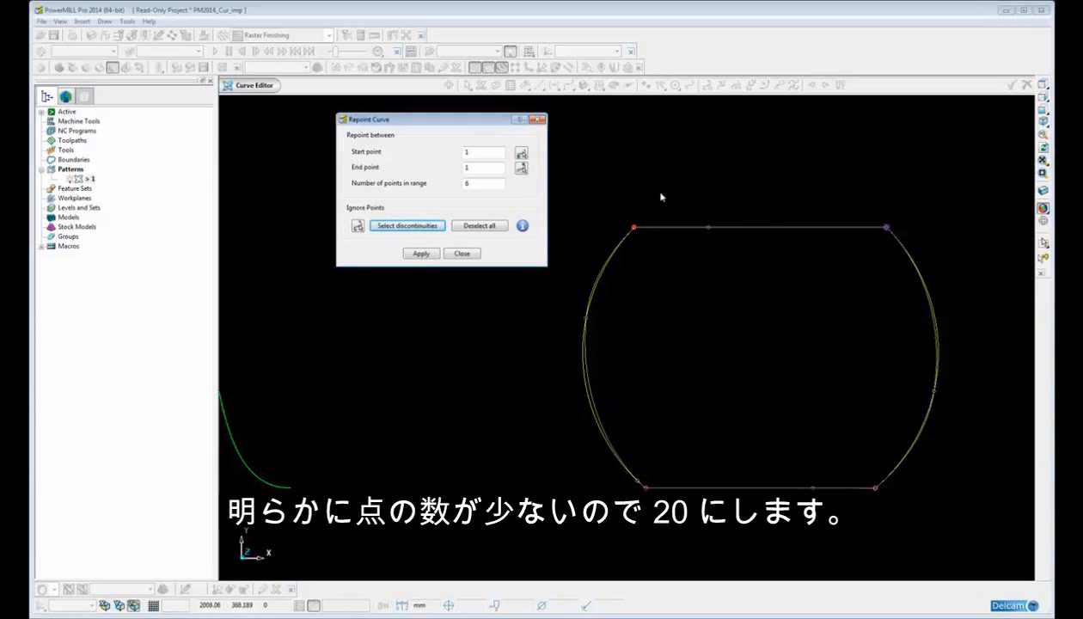
{"action": "left_click_drag", "start_coordinate": [478, 185], "coordinate": [462, 186]}
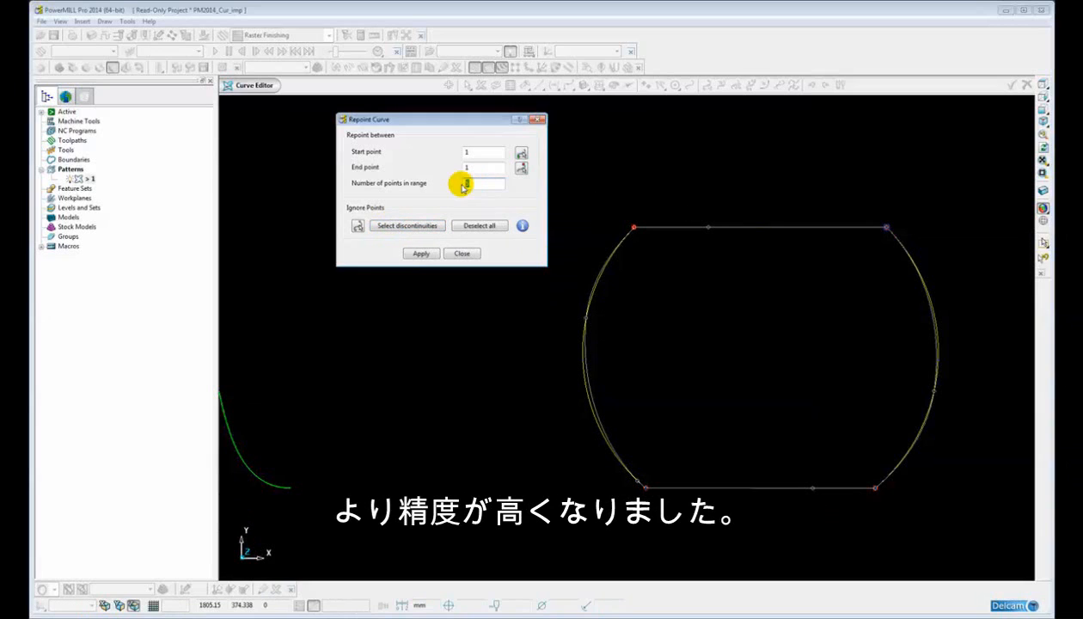
{"action": "type", "text": "20"}
{"action": "key", "text": "Tab"}
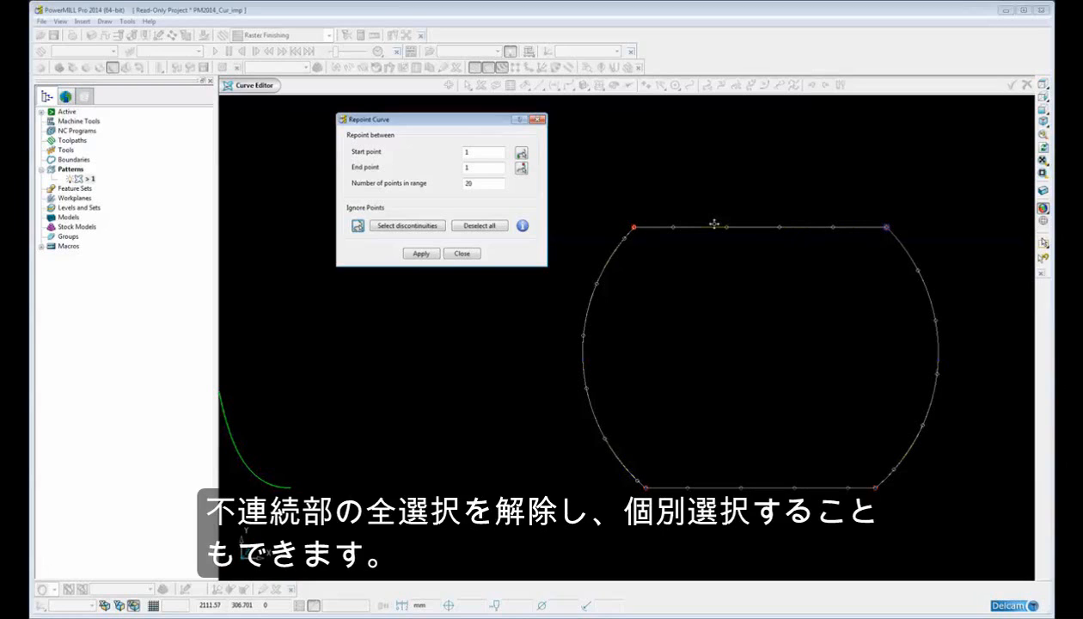
Step: Ignore only the curve's two upper corner points instead of all discontinuities, and set the number of points in range to 6
{"action": "left_click", "coordinate": [475, 227]}
{"action": "left_click", "coordinate": [474, 230]}
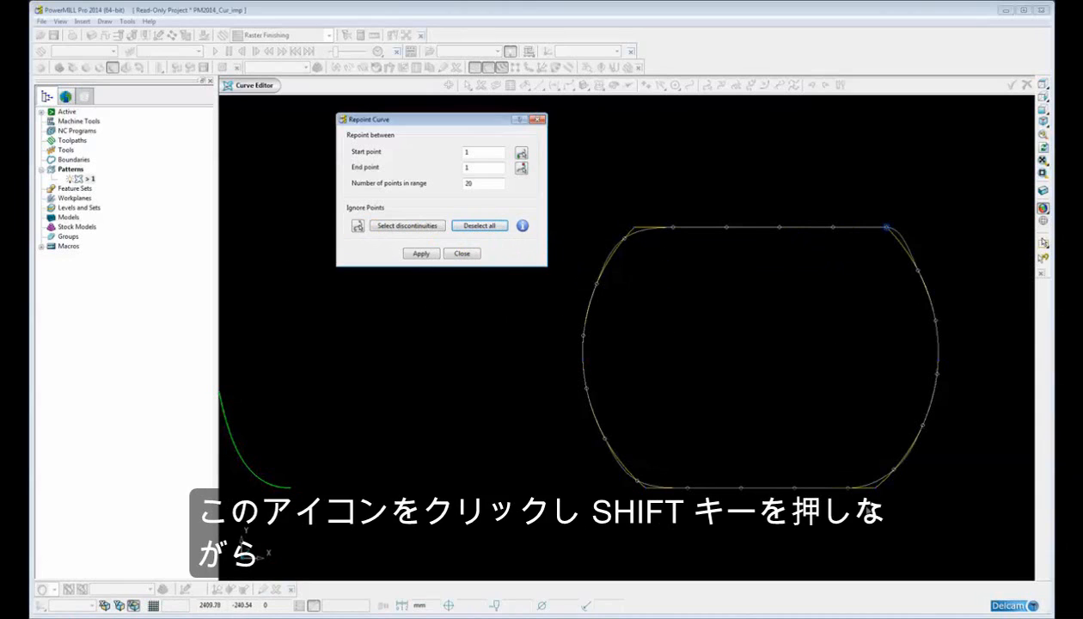
{"action": "left_click", "coordinate": [359, 228]}
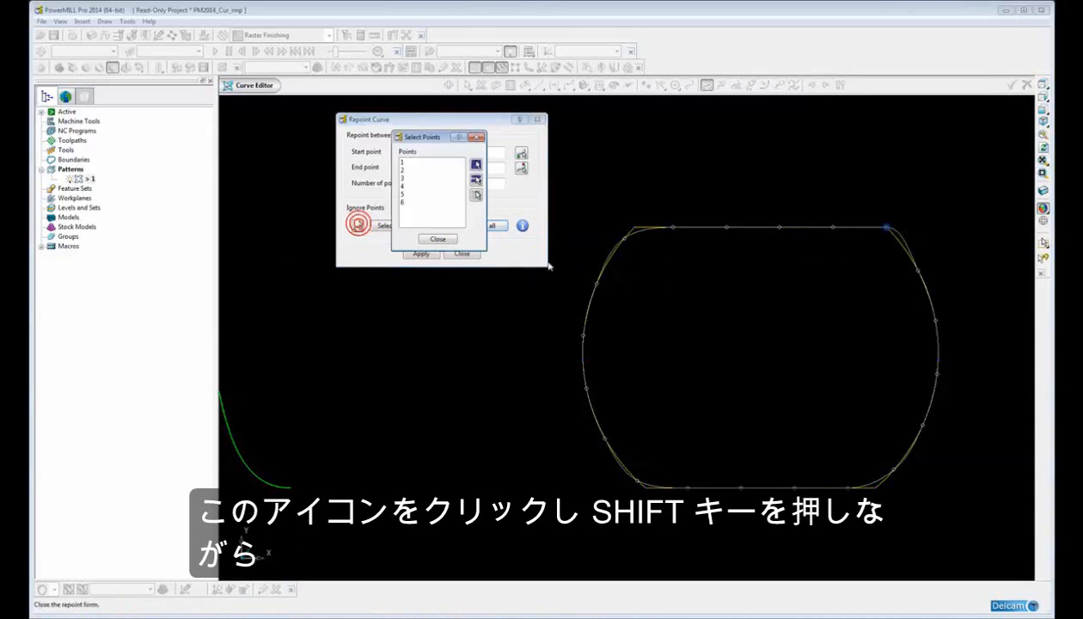
{"action": "left_click", "coordinate": [636, 228]}
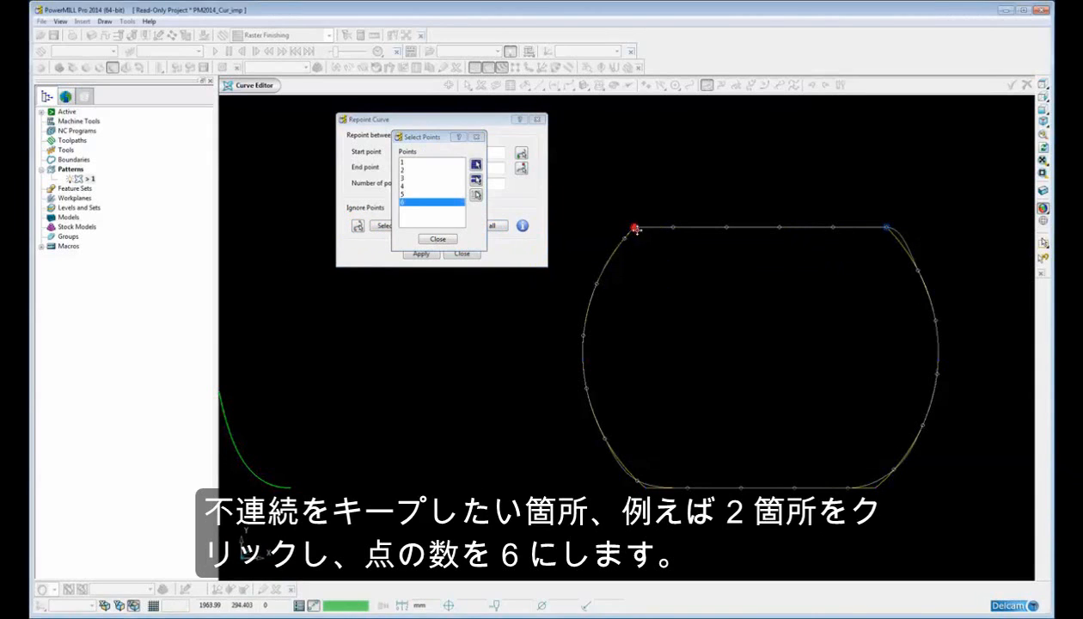
{"action": "left_click", "coordinate": [887, 228]}
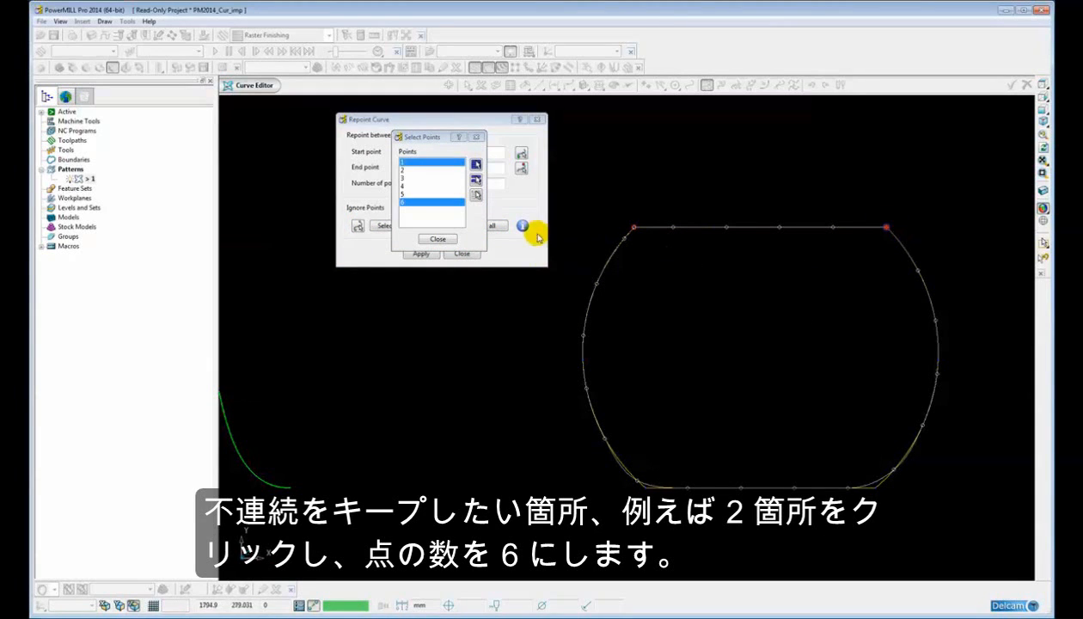
{"action": "left_click", "coordinate": [438, 239]}
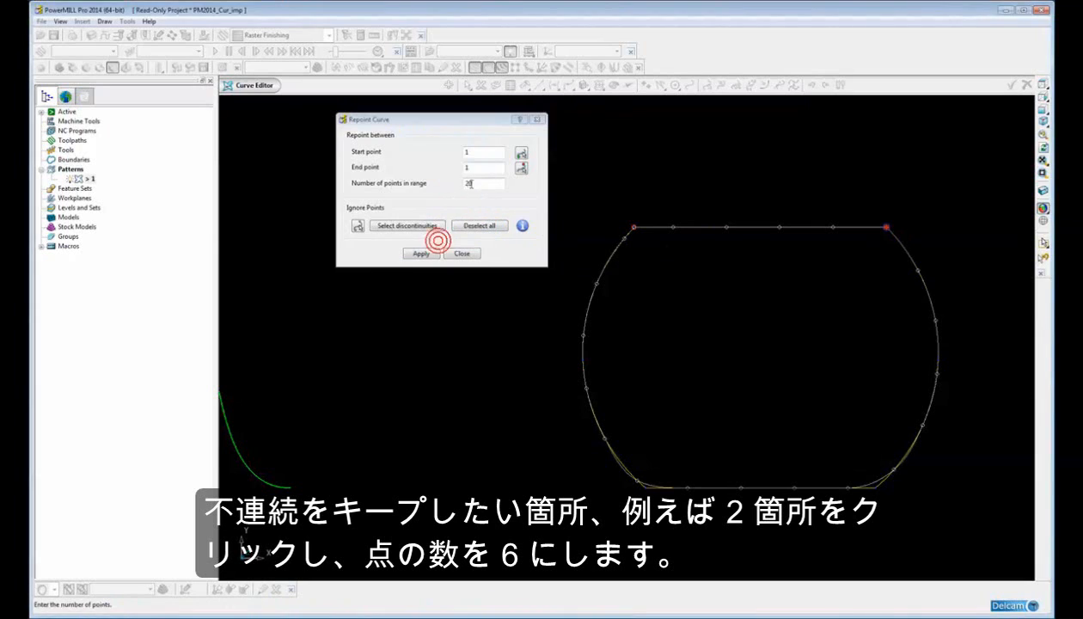
{"action": "type", "text": "6"}
{"action": "left_click", "coordinate": [450, 184]}
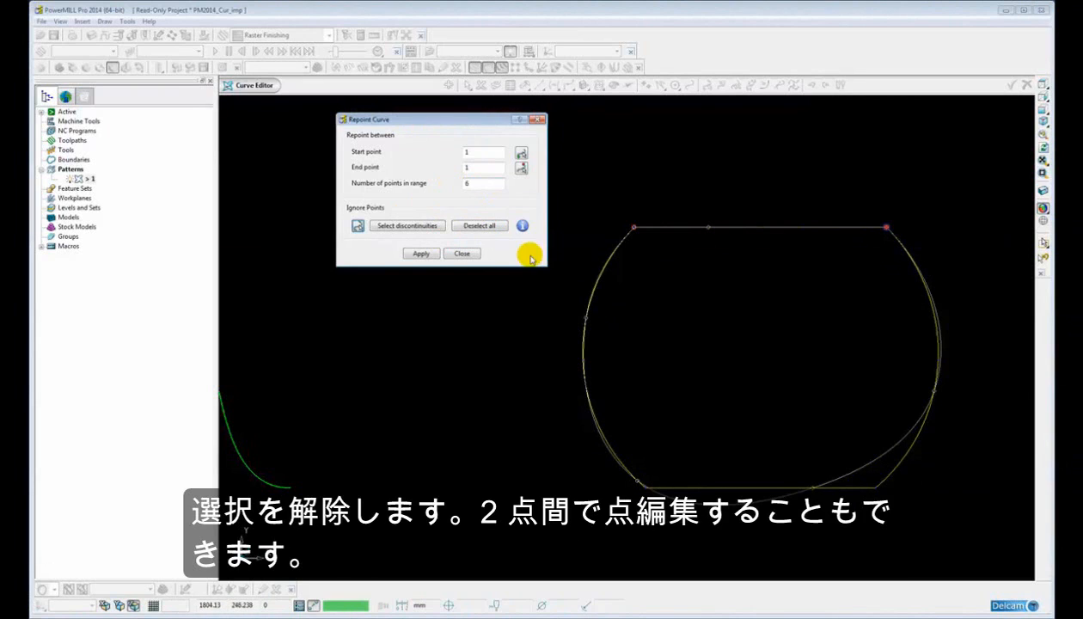
Step: Clear the ignored points and set the repoint range from the lower-left corner, point 4, to the upper-left corner, point 6
{"action": "left_click", "coordinate": [478, 227]}
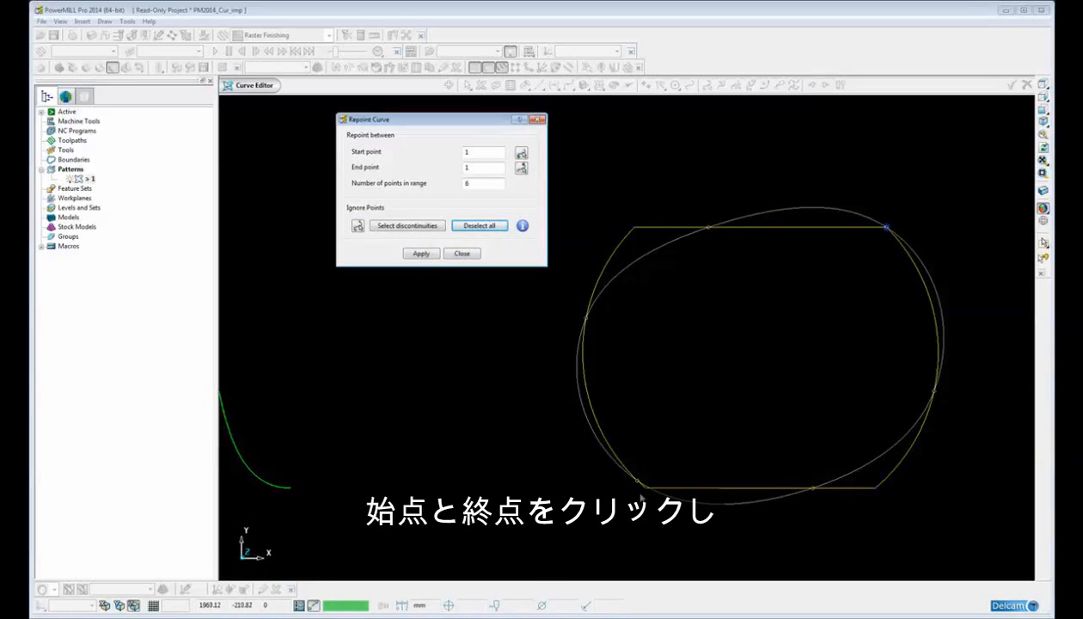
{"action": "left_click", "coordinate": [522, 153]}
{"action": "left_click", "coordinate": [648, 487]}
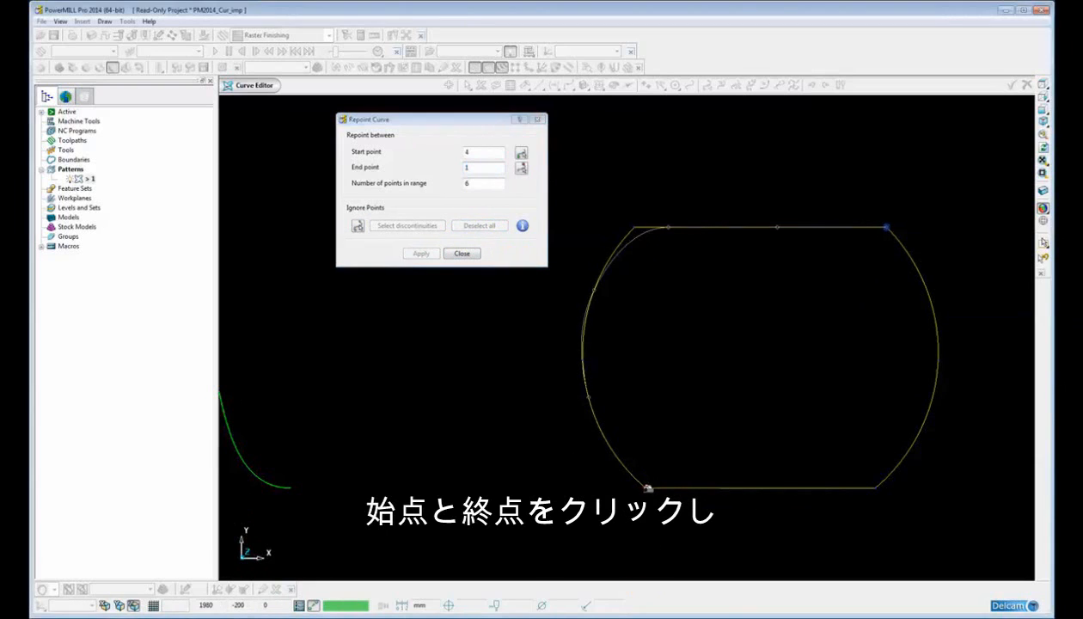
{"action": "left_click", "coordinate": [522, 167]}
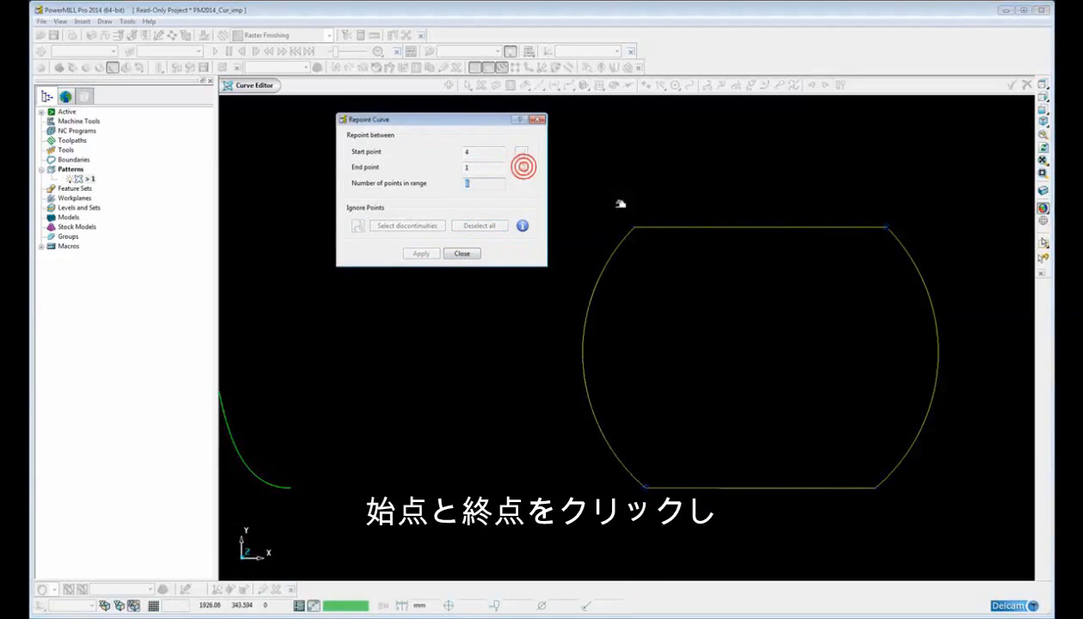
{"action": "left_click", "coordinate": [635, 227]}
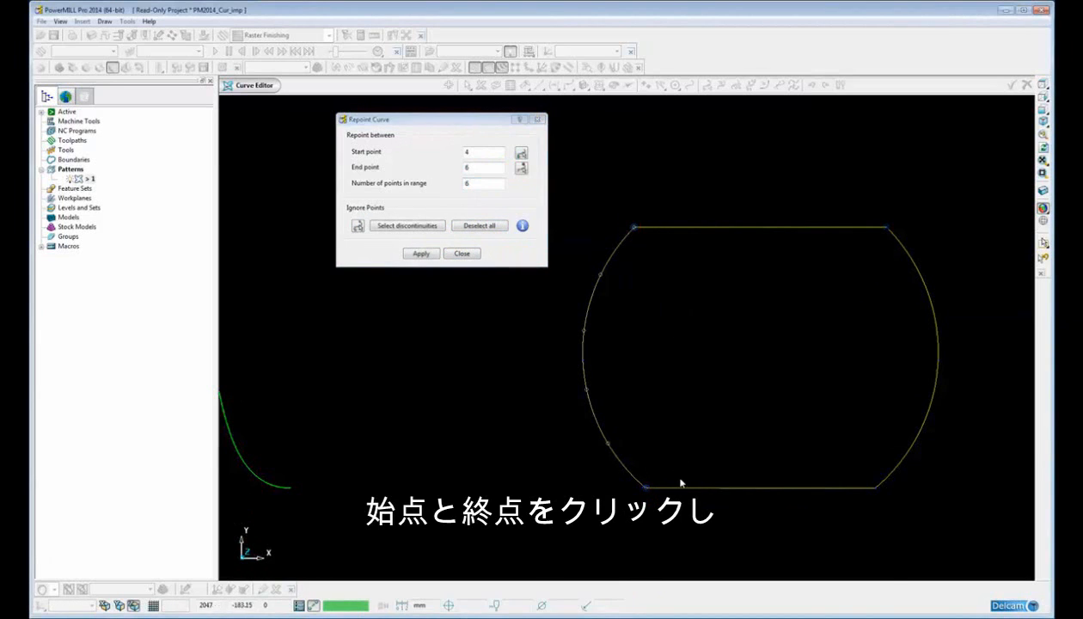
Step: Repoint the range between the two left corners with 12 points and finish the curve editing session, keeping the changes
{"action": "left_click", "coordinate": [482, 183]}
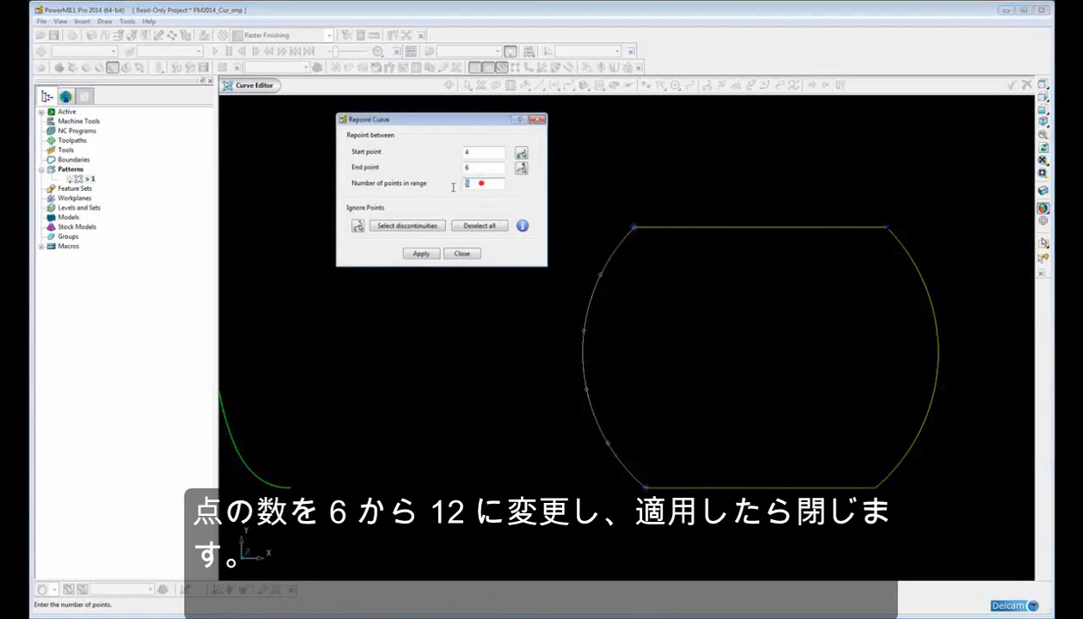
{"action": "type", "text": "12"}
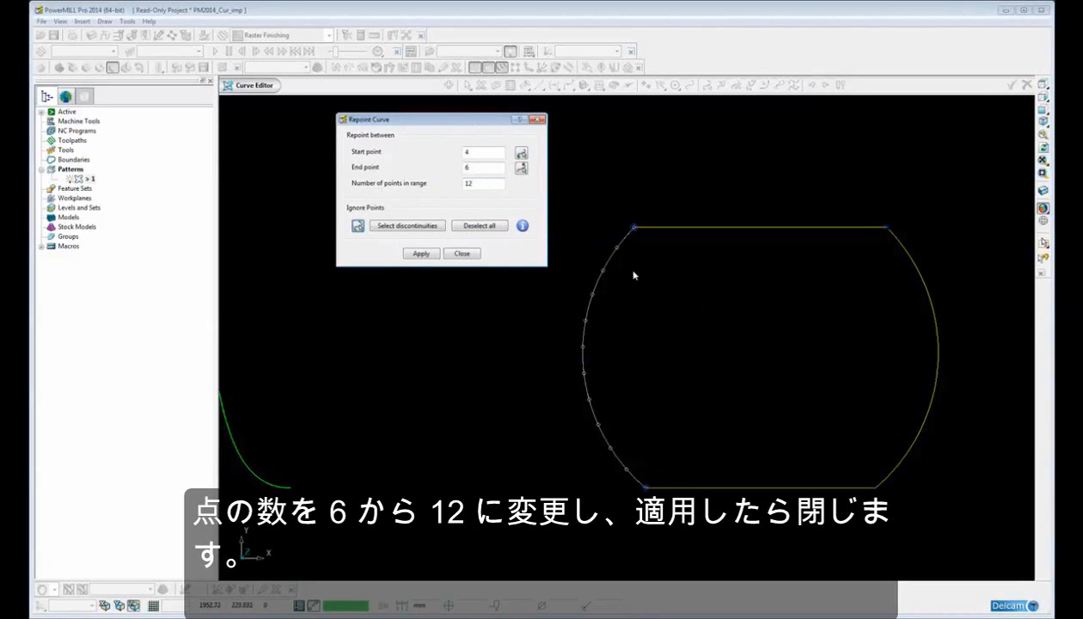
{"action": "left_click", "coordinate": [421, 253]}
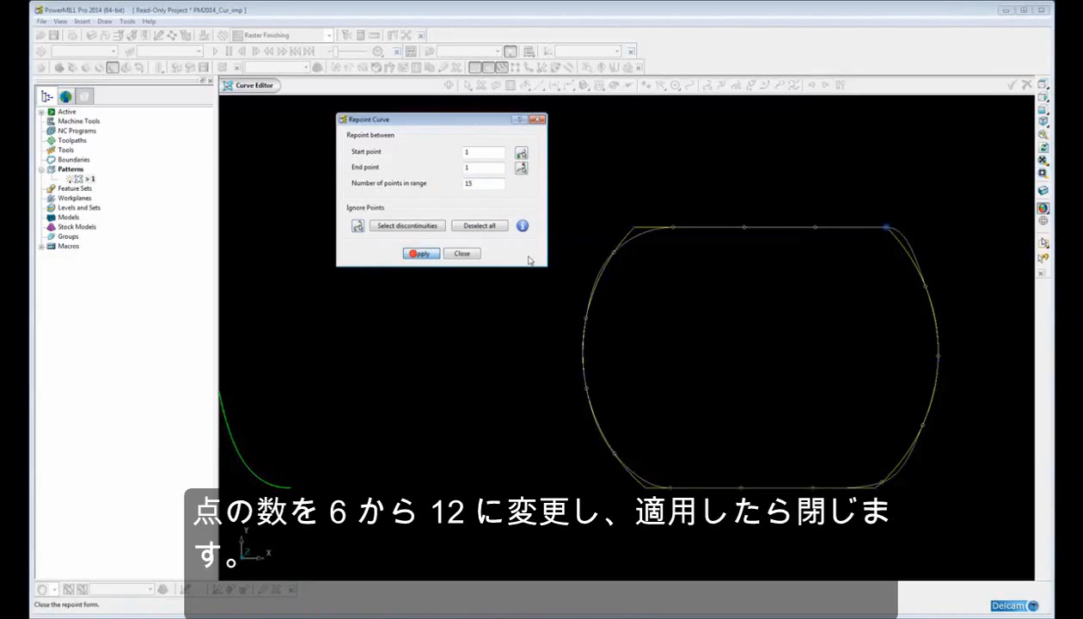
{"action": "left_click", "coordinate": [461, 254]}
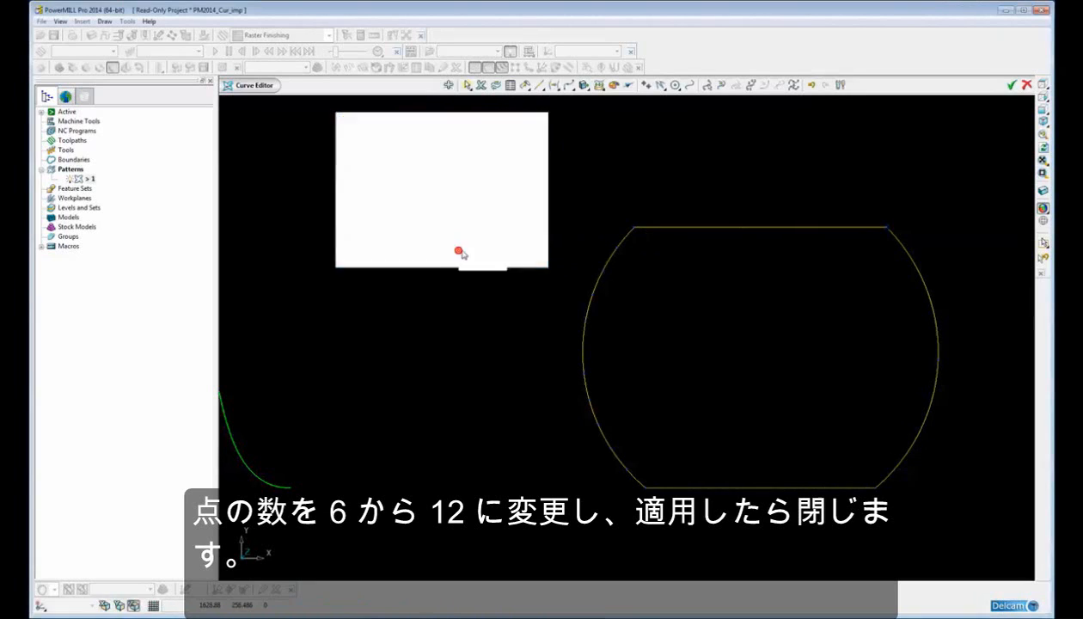
{"action": "left_click", "coordinate": [1011, 84]}
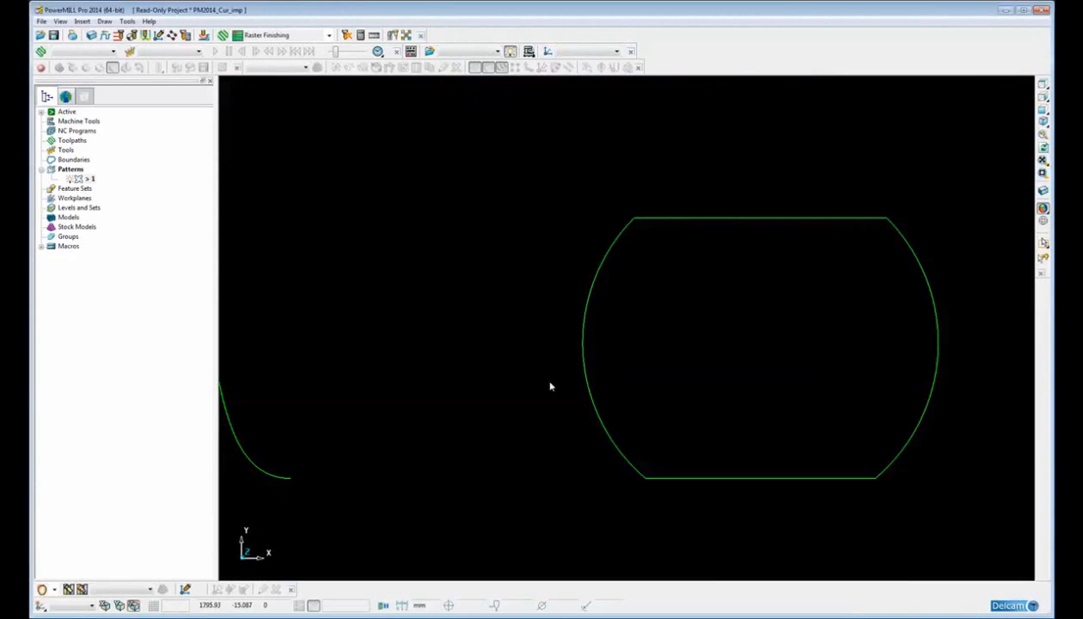